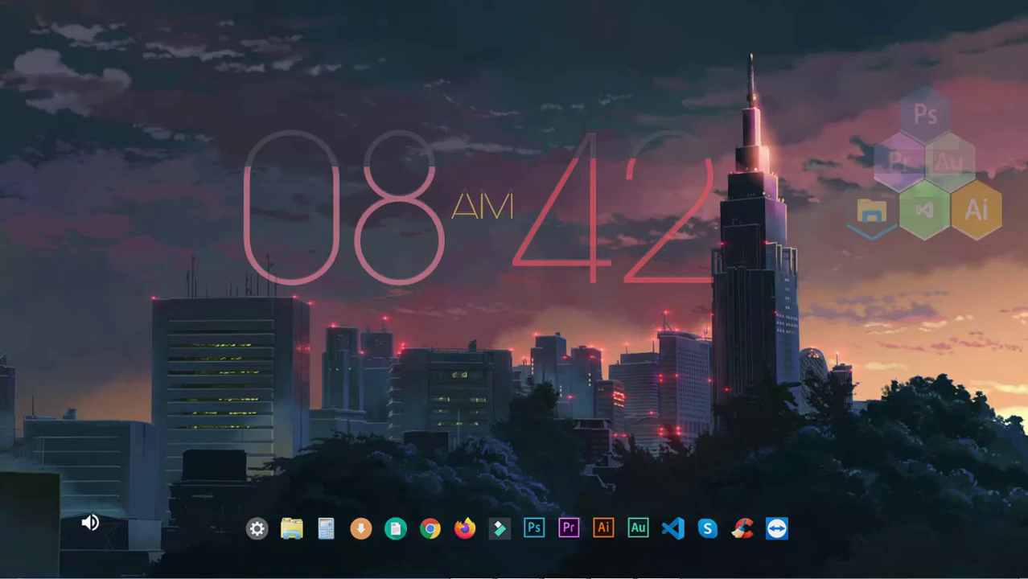
# - Preview the opp image from D:\Tech-@\optimized\New folder in Photo Viewer, then close it
pyautogui.click(472, 566)
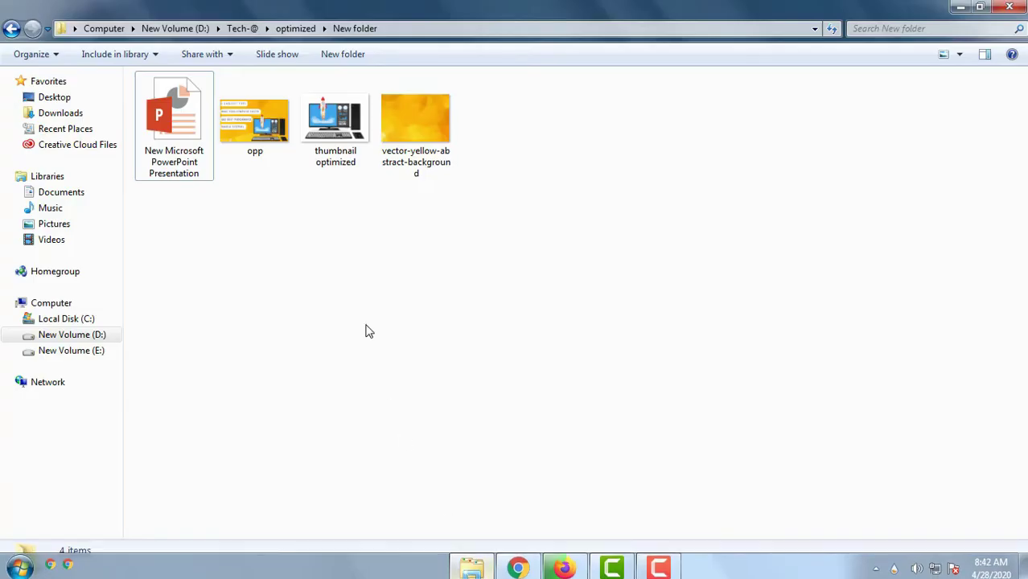
pyautogui.click(248, 130)
pyautogui.doubleClick(248, 130)
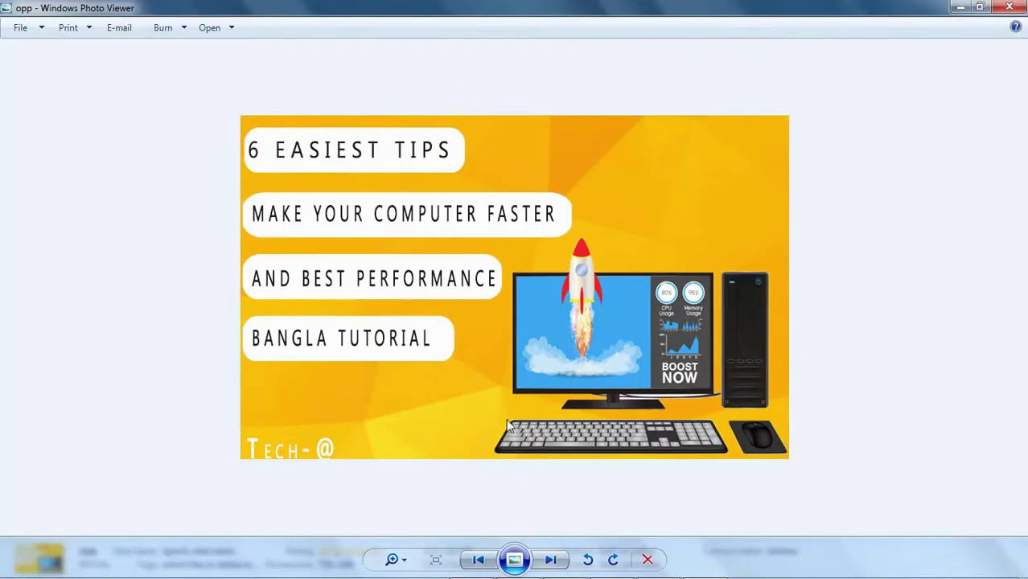
pyautogui.click(1010, 7)
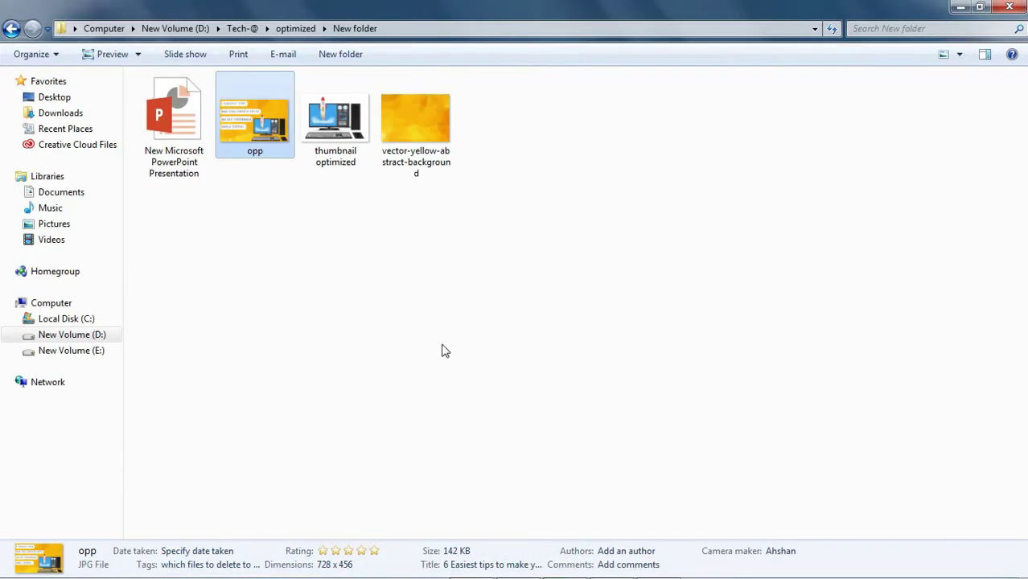
pyautogui.click(435, 346)
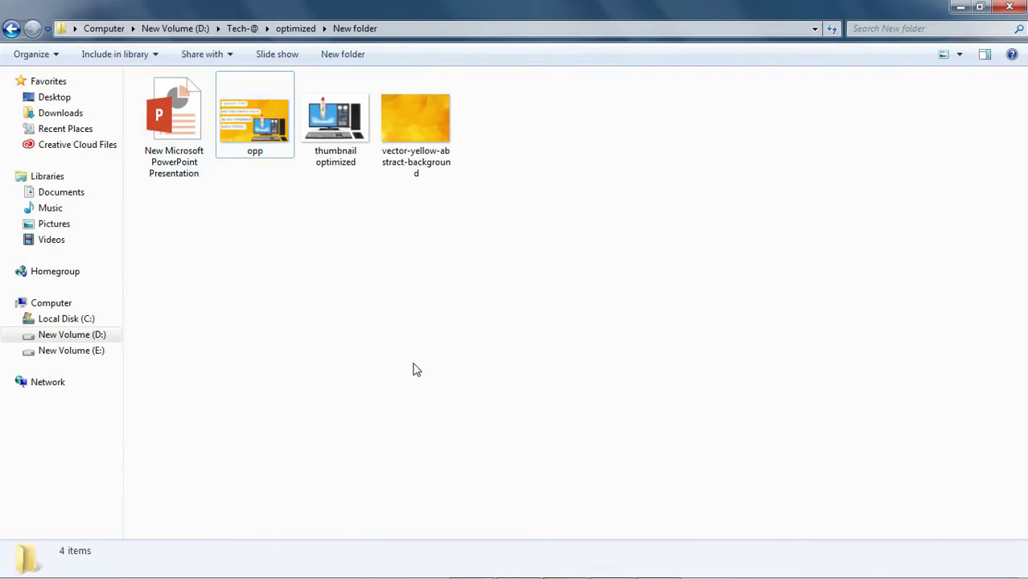
# - Open the new presentation, add a first slide and delete its title and subtitle placeholders
pyautogui.doubleClick(185, 122)
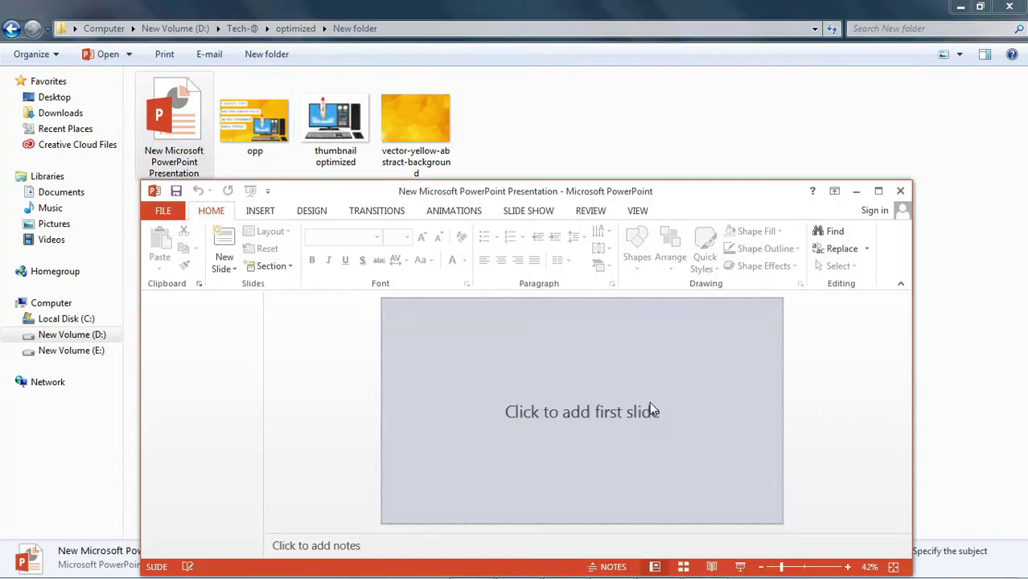
pyautogui.click(650, 408)
pyautogui.click(622, 336)
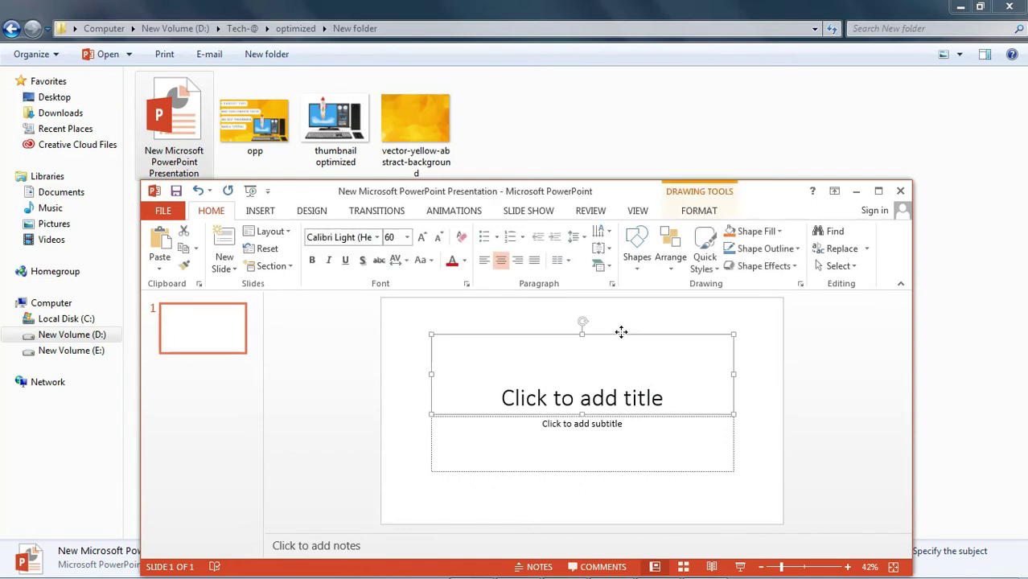
pyautogui.press('Delete')
pyautogui.click(636, 417)
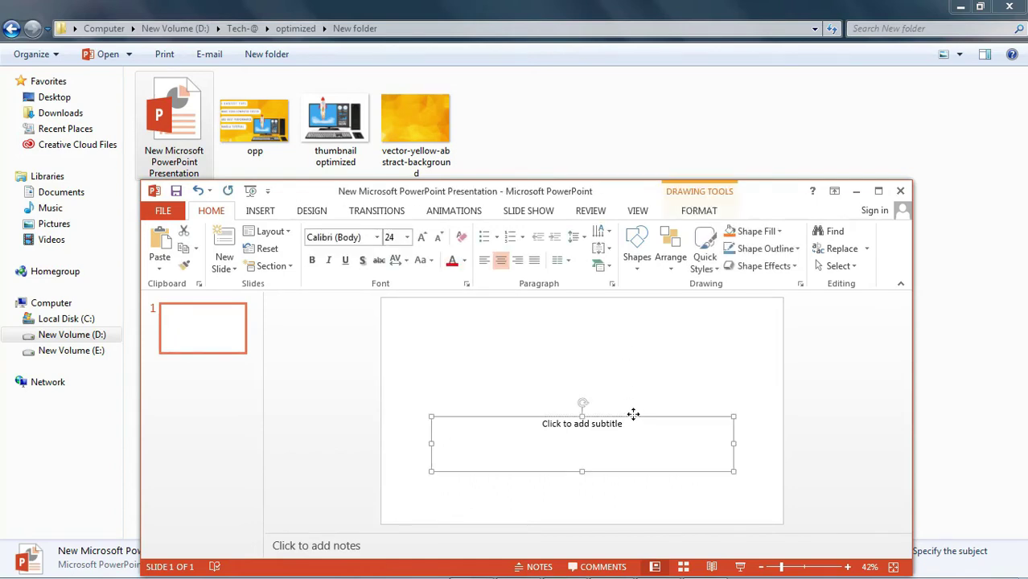
pyautogui.press('Delete')
# - Place the yellow low-poly background and rocket computer image, then start Remove Background on the computer
pyautogui.moveTo(416, 120)
pyautogui.mouseDown()
pyautogui.moveTo(580, 163)
pyautogui.moveTo(620, 448)
pyautogui.mouseUp()
pyautogui.click(797, 395)
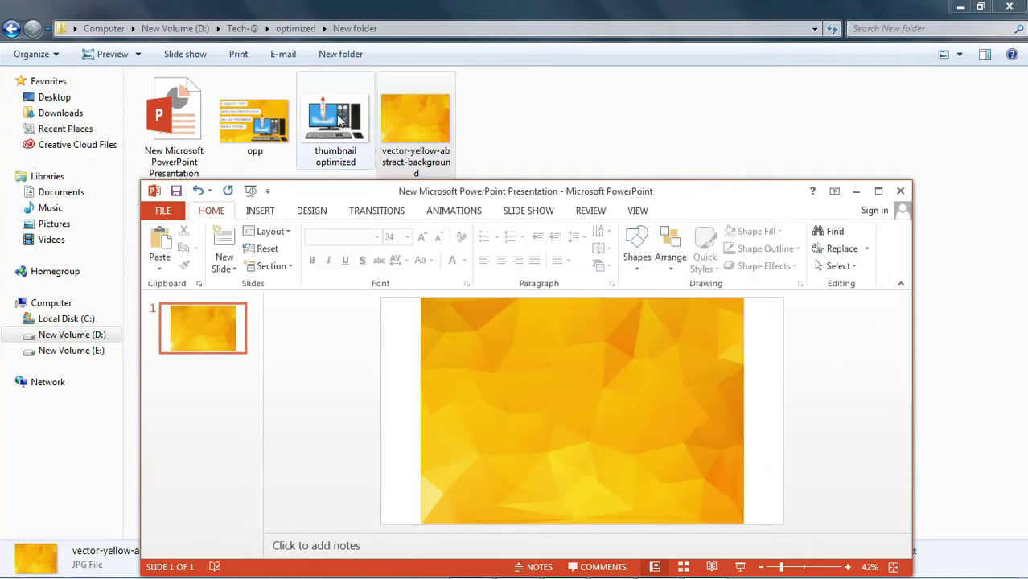
pyautogui.moveTo(336, 121)
pyautogui.mouseDown()
pyautogui.moveTo(351, 314)
pyautogui.moveTo(597, 457)
pyautogui.mouseUp()
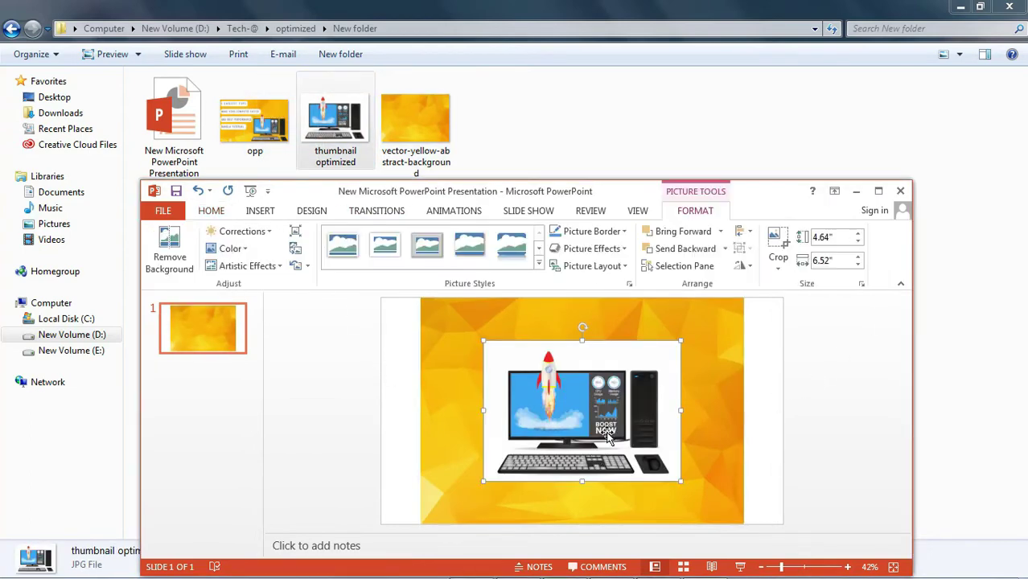
pyautogui.click(440, 422)
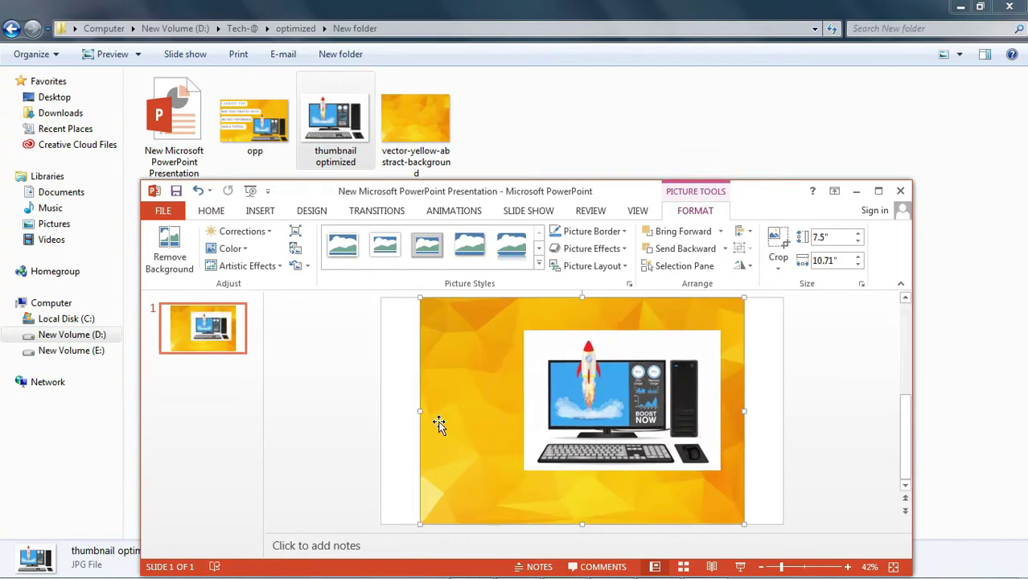
pyautogui.click(645, 399)
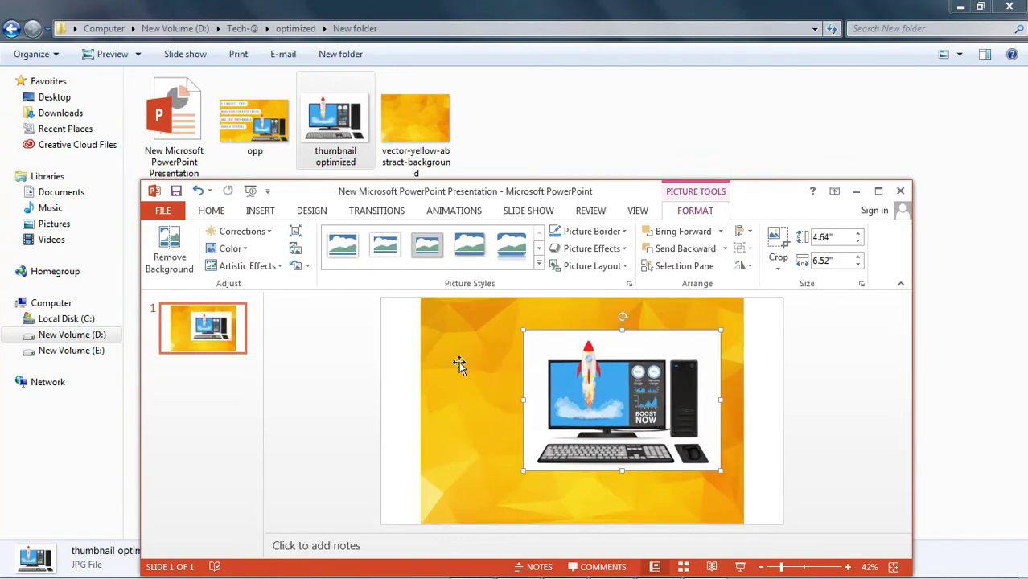
pyautogui.click(193, 275)
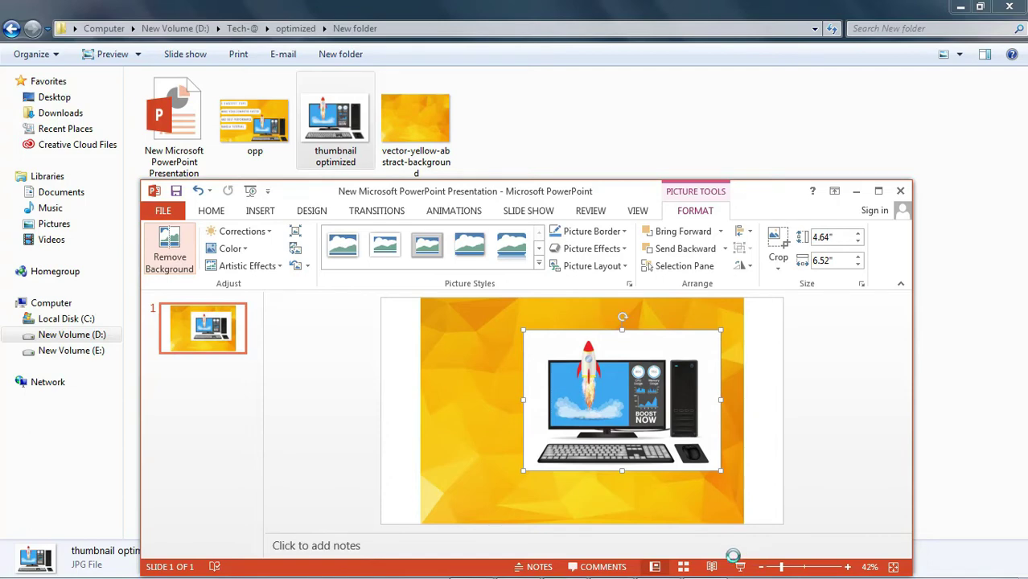
# - Maximize the window and stretch the removal box to enclose the whole computer picture
pyautogui.click(879, 191)
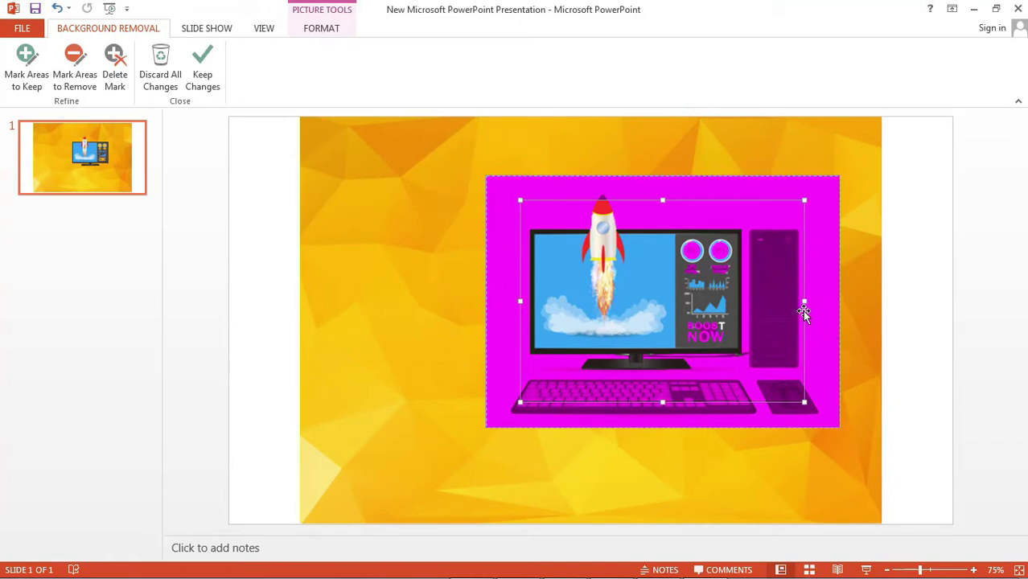
pyautogui.moveTo(803, 300); pyautogui.dragTo(835, 301)
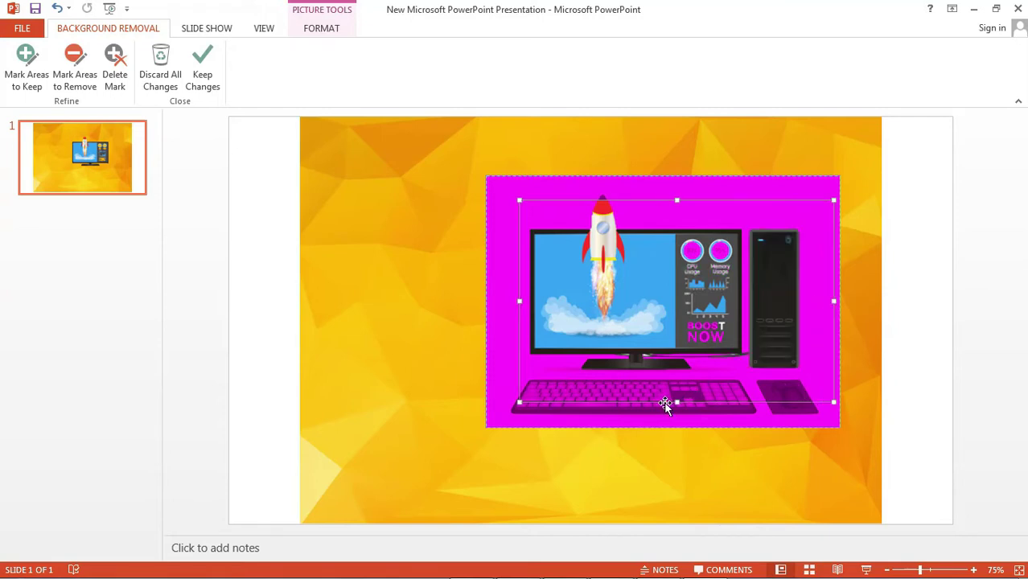
pyautogui.moveTo(672, 402); pyautogui.dragTo(672, 424)
pyautogui.moveTo(518, 299); pyautogui.dragTo(501, 299)
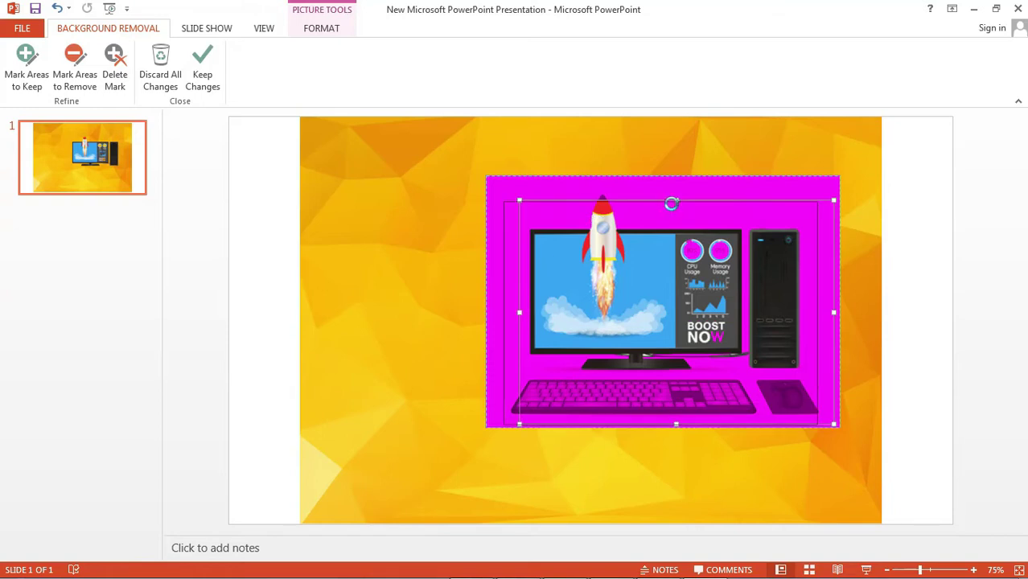
pyautogui.moveTo(659, 198); pyautogui.dragTo(660, 177)
pyautogui.moveTo(815, 299); pyautogui.dragTo(828, 305)
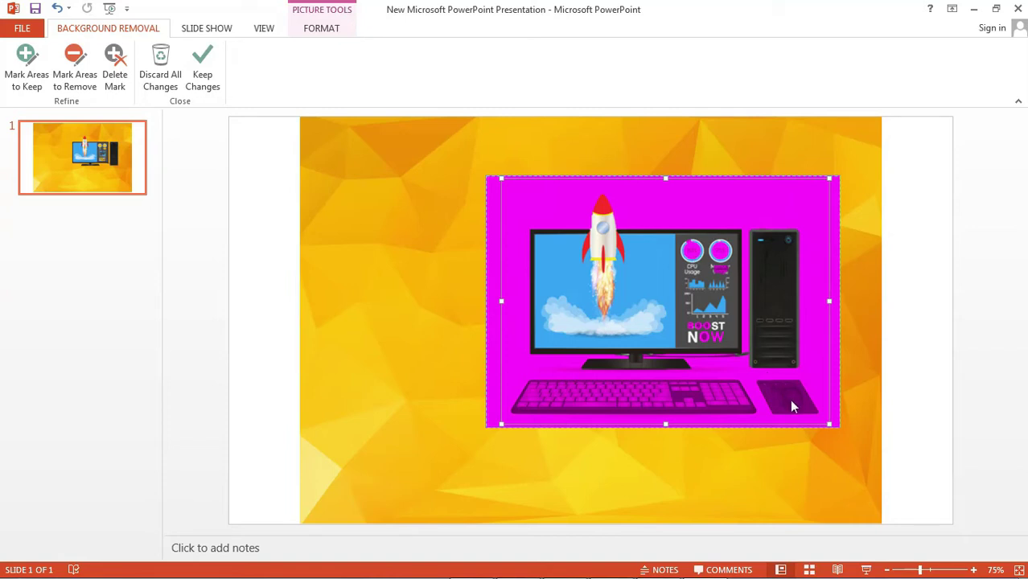
pyautogui.click(74, 72)
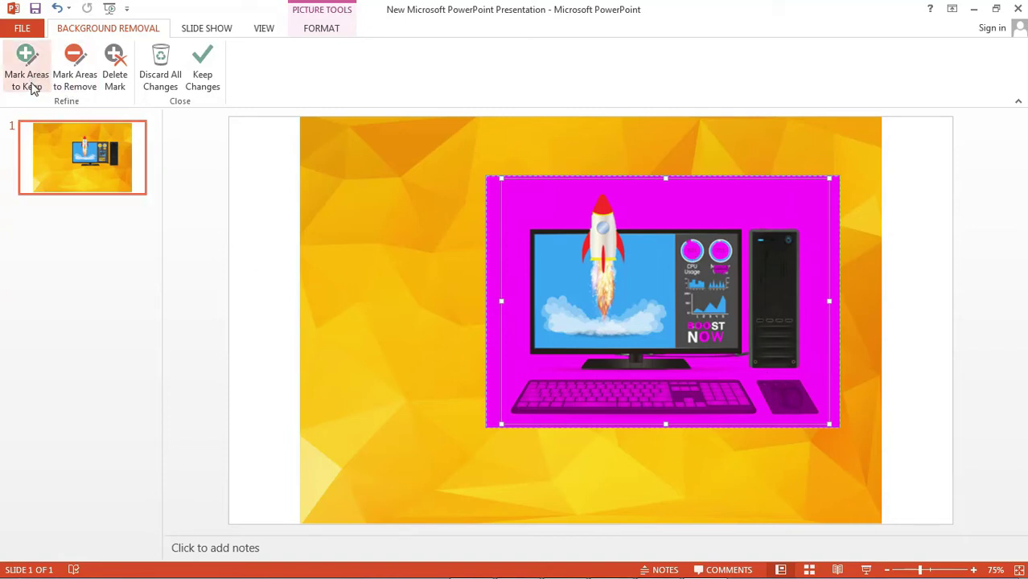
# - Mark the gauge circles and the BOOST and NOW lettering as areas to keep, then apply the changes
pyautogui.click(28, 80)
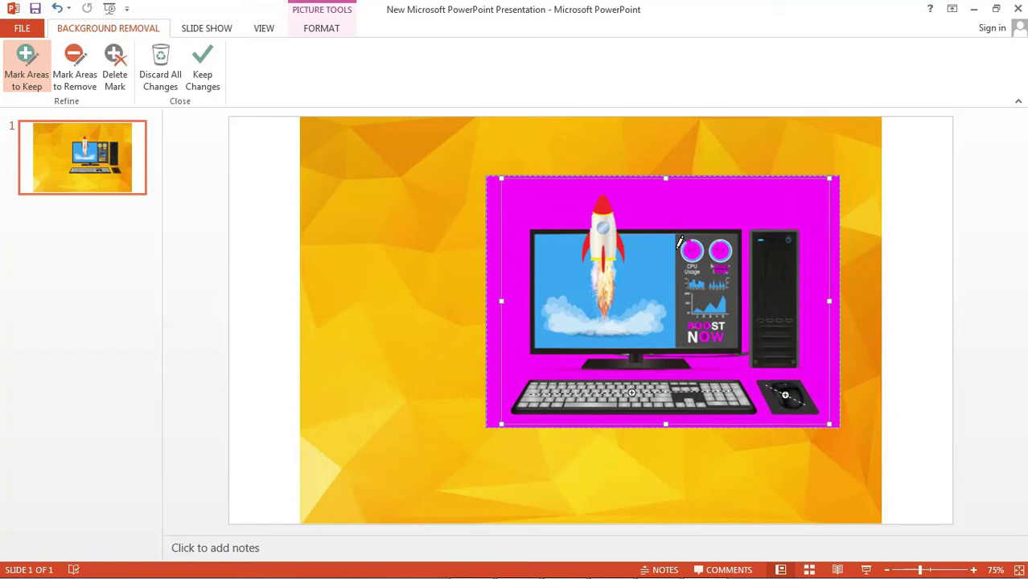
pyautogui.moveTo(679, 246); pyautogui.dragTo(733, 251)
pyautogui.moveTo(688, 323); pyautogui.dragTo(725, 326)
pyautogui.moveTo(688, 334); pyautogui.dragTo(729, 338)
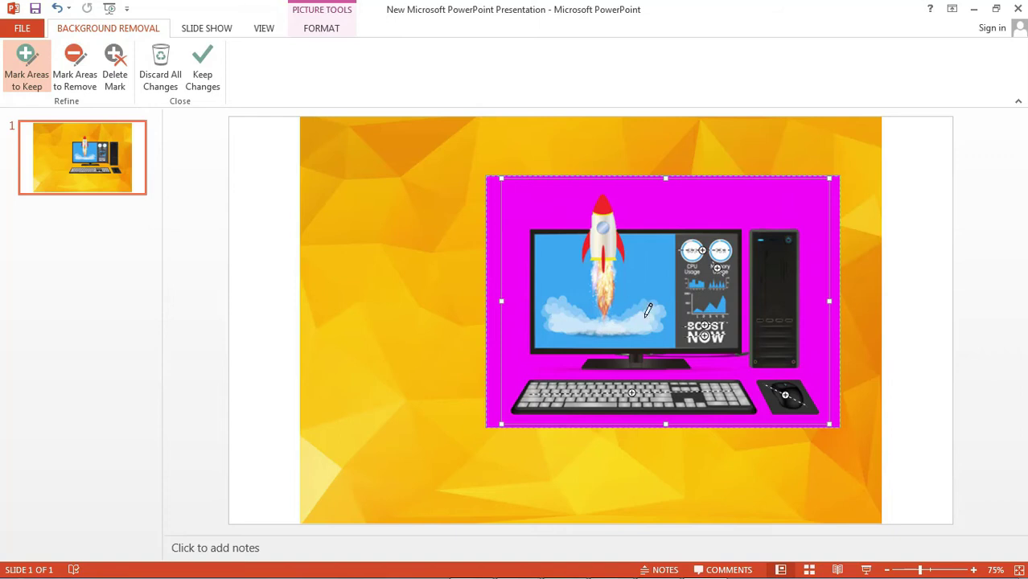
pyautogui.click(203, 78)
# - Move the background-free computer picture toward the lower right of the yellow slide
pyautogui.moveTo(675, 304)
pyautogui.mouseDown()
pyautogui.moveTo(723, 346)
pyautogui.moveTo(741, 283)
pyautogui.mouseUp()
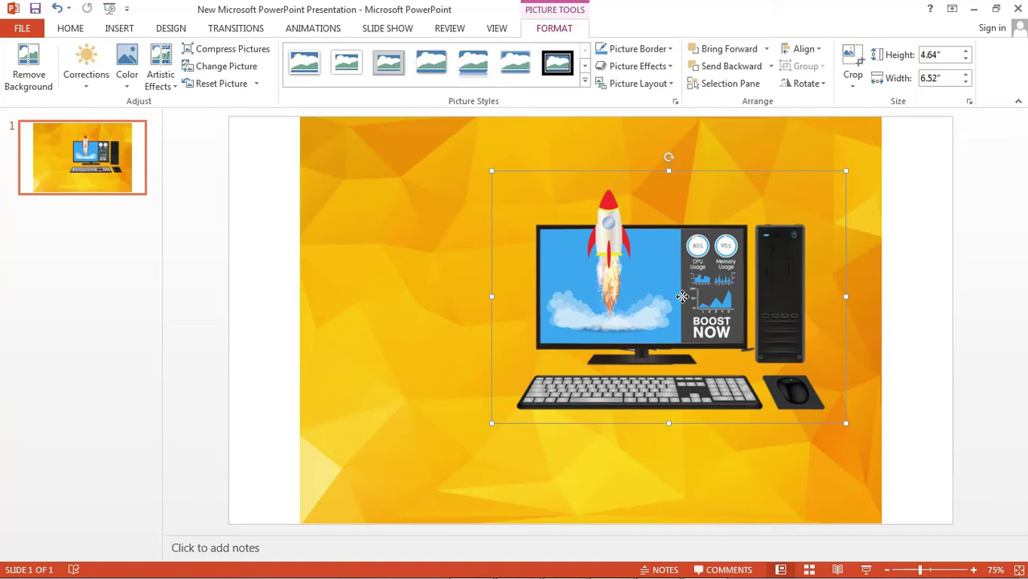
pyautogui.moveTo(682, 297); pyautogui.dragTo(711, 341)
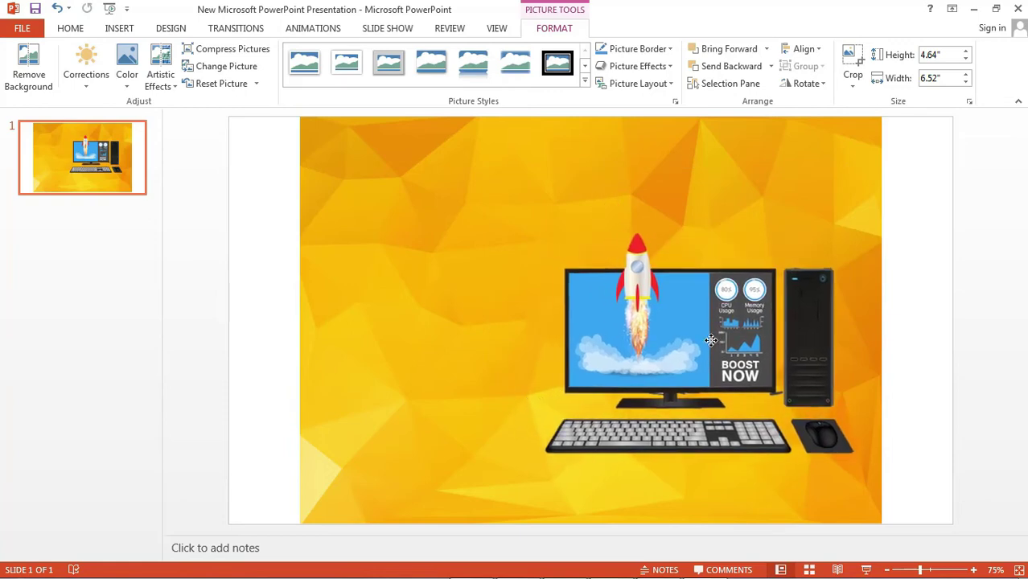
# - Minimize PowerPoint, preview the opp image again for comparison, then return to the presentation
pyautogui.click(973, 9)
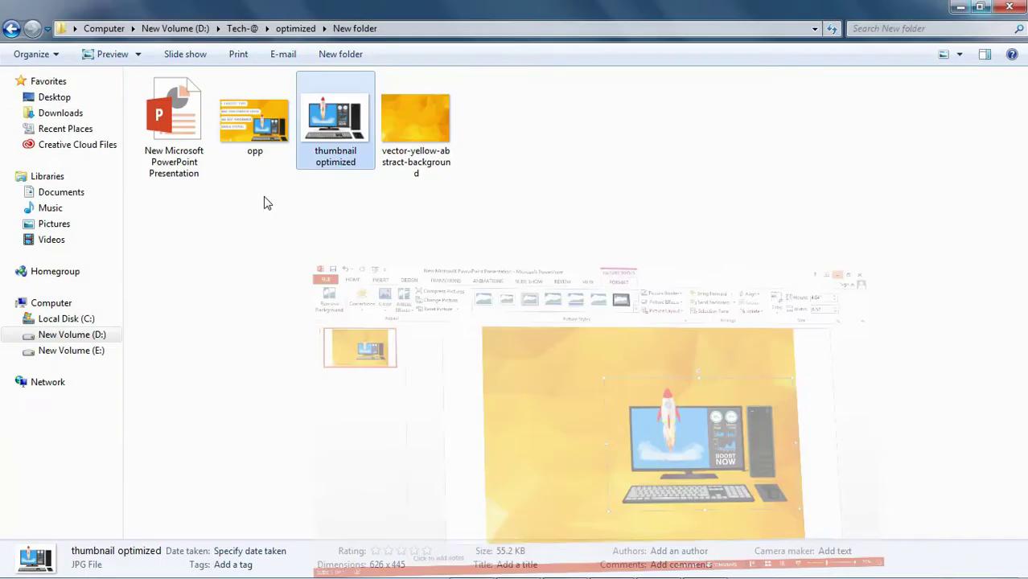
pyautogui.doubleClick(281, 138)
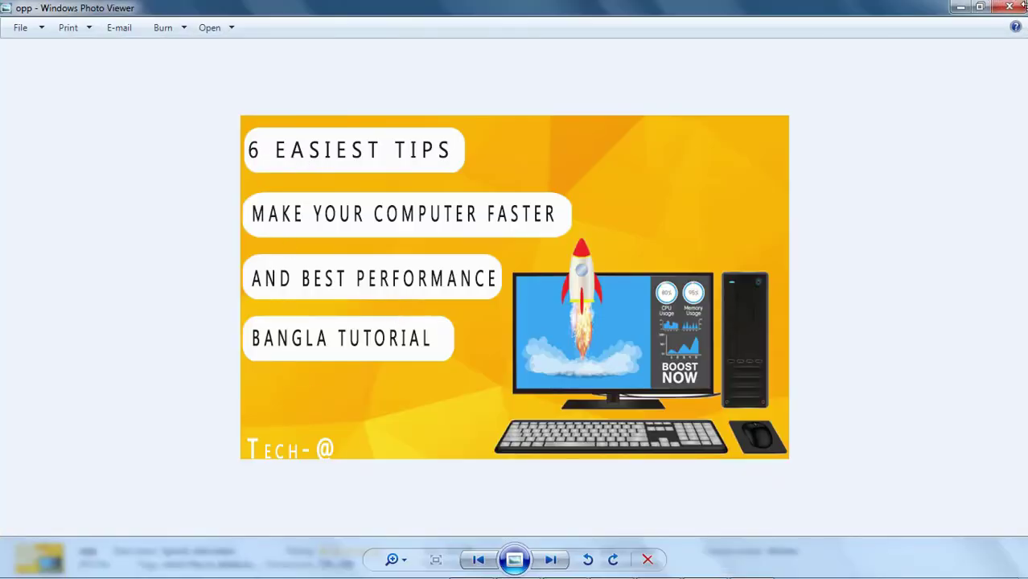
pyautogui.click(1011, 7)
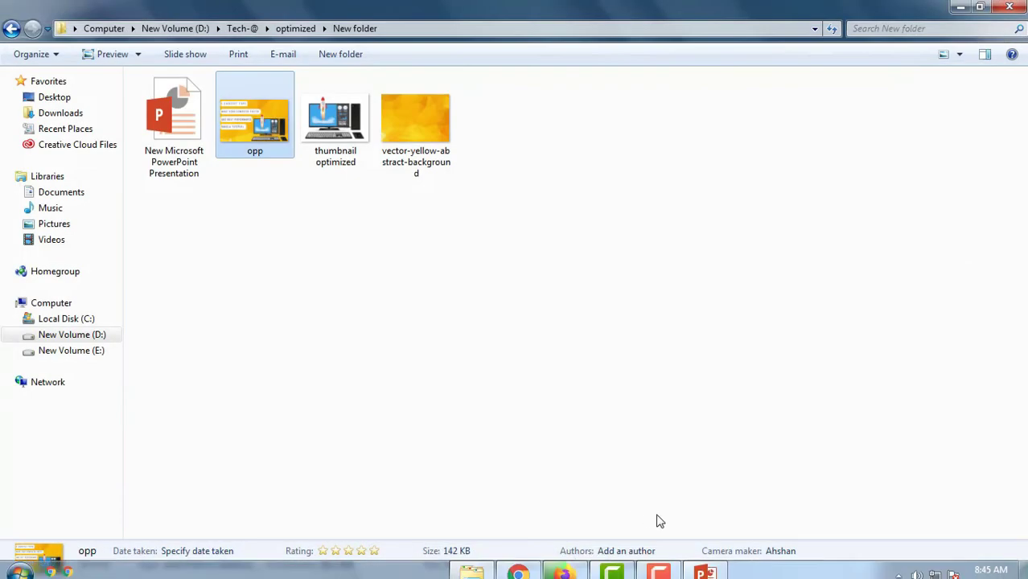
pyautogui.click(695, 565)
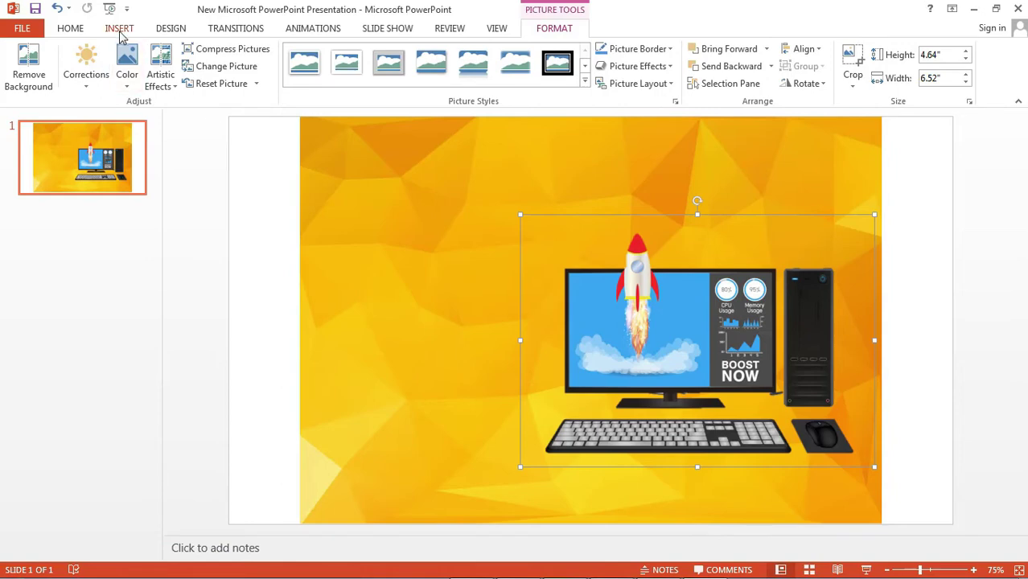
# - Draw a rounded rectangle of about 0.97" by 3.04" at the slide's upper left
pyautogui.click(119, 29)
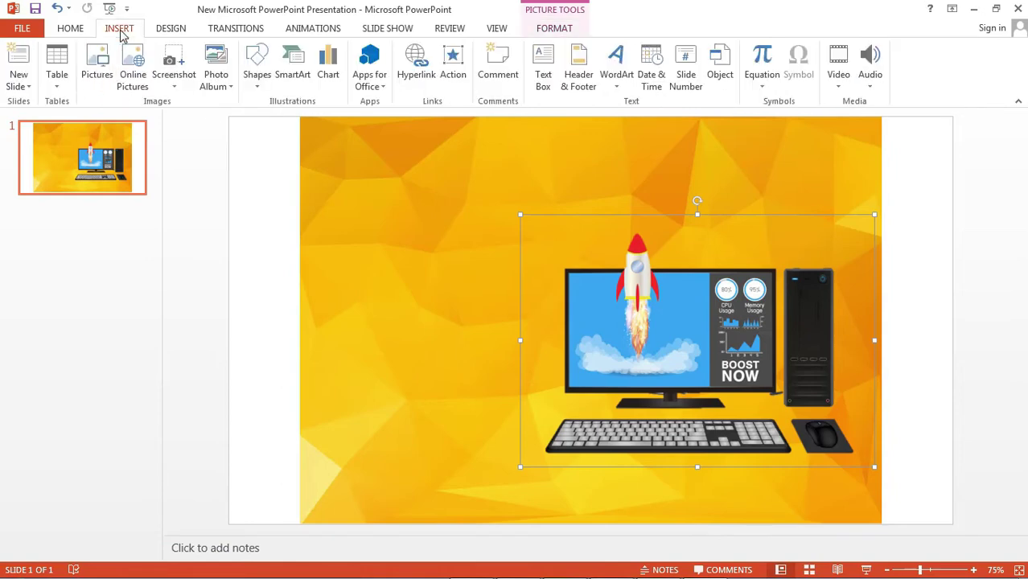
pyautogui.click(257, 69)
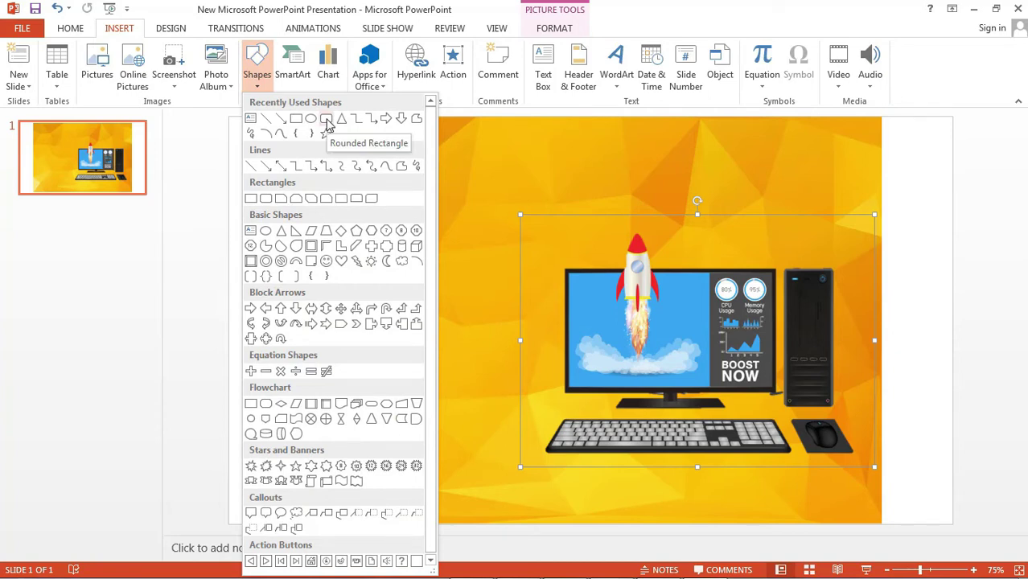
pyautogui.click(326, 120)
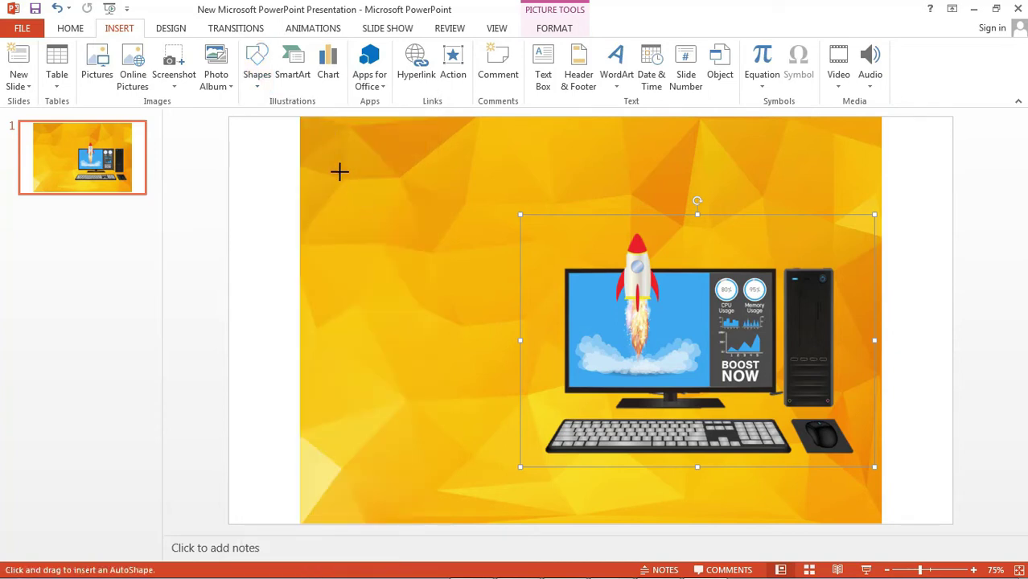
pyautogui.moveTo(339, 172); pyautogui.dragTo(493, 224)
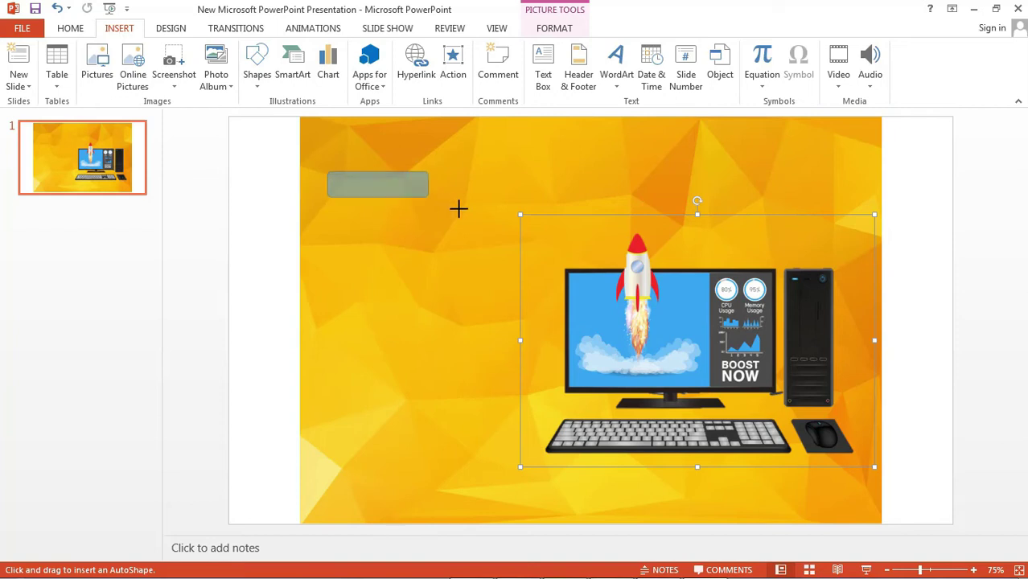
# - Type '6 Easiest Tips' inside the rounded rectangle
pyautogui.rightClick(404, 188)
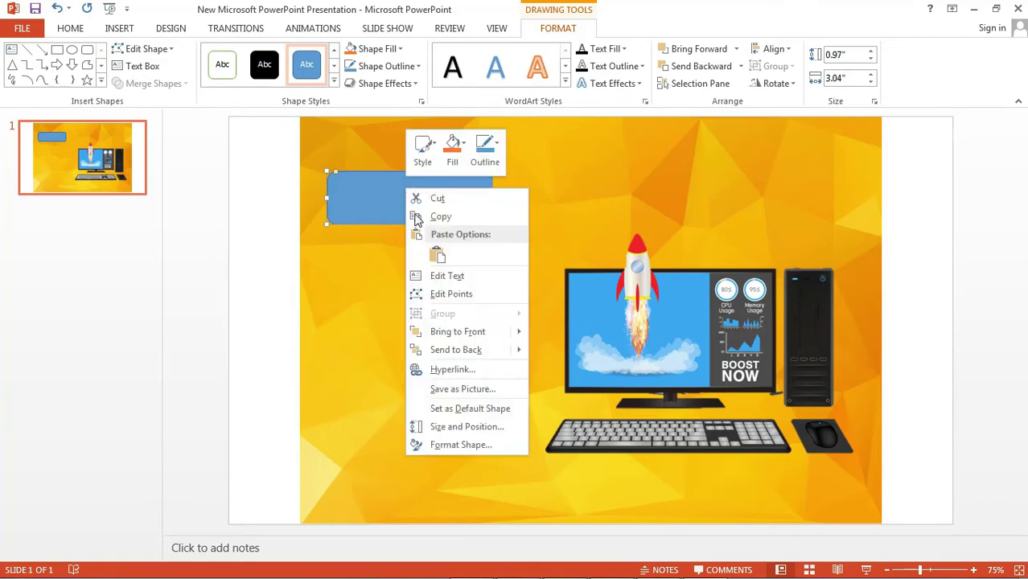
pyautogui.click(449, 275)
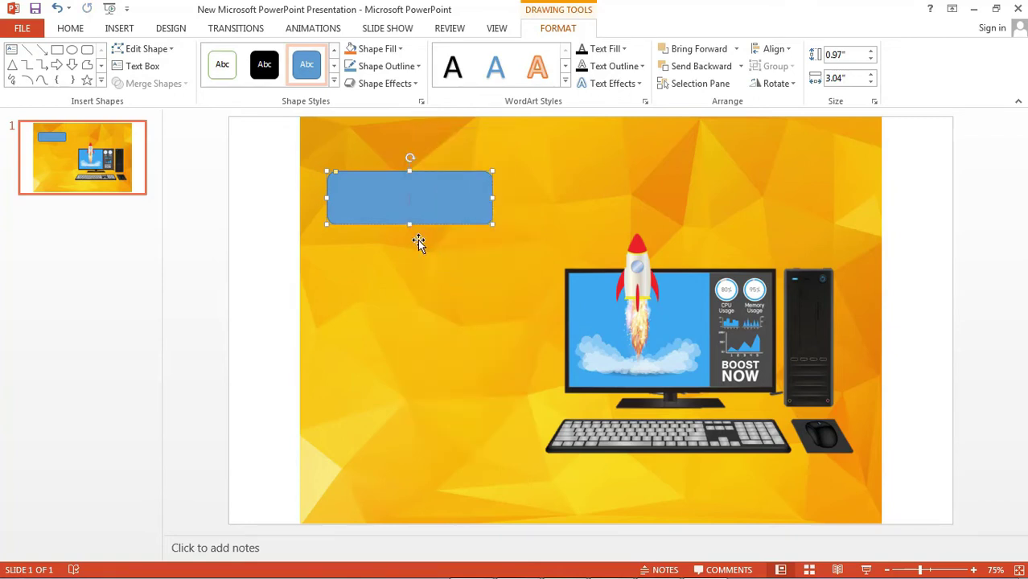
pyautogui.write('6')
pyautogui.write(' Easies')
pyautogui.write('t T')
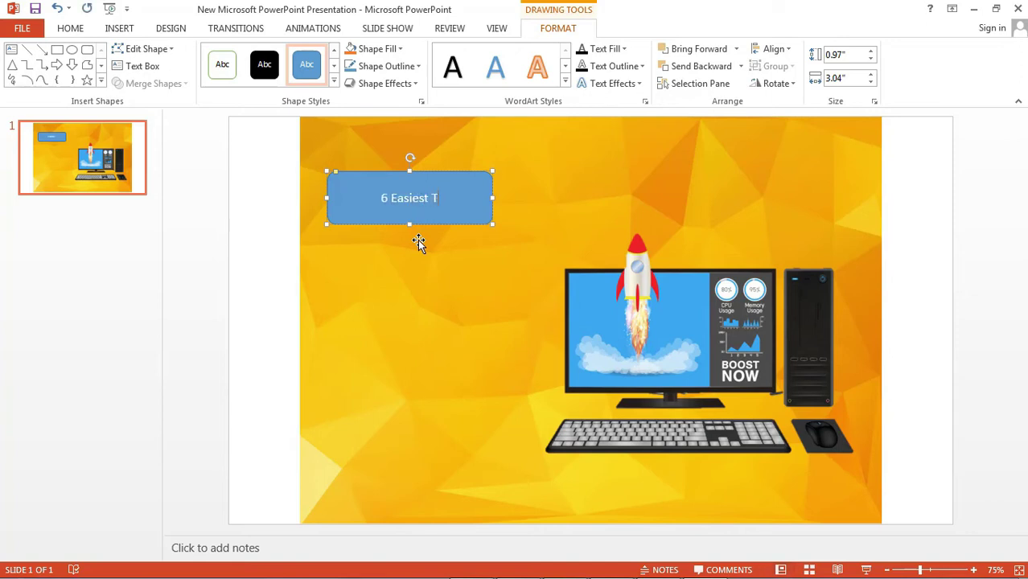
pyautogui.write('ips')
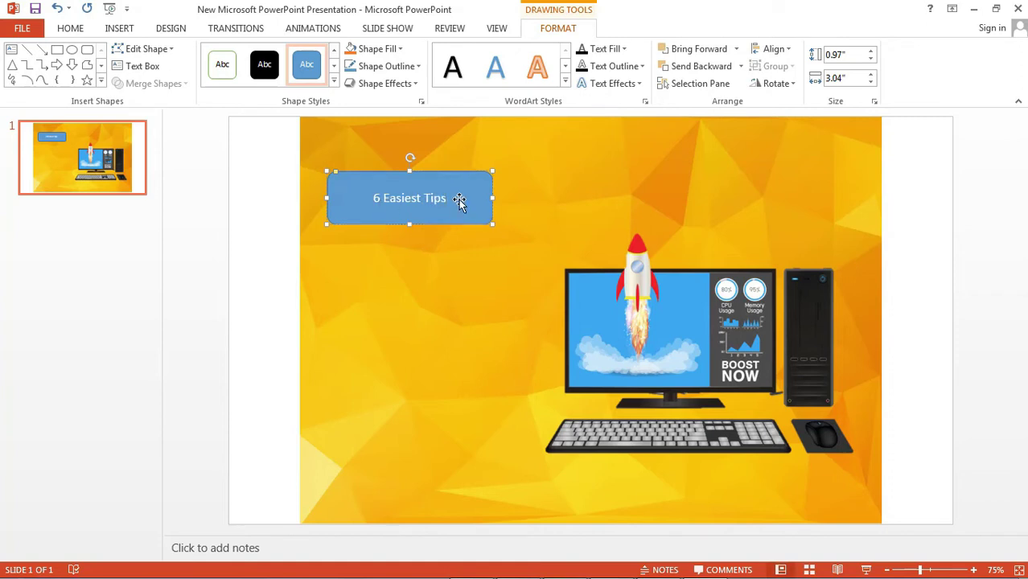
# - Open Format Shape for the label and display its fill colour choices
pyautogui.rightClick(468, 192)
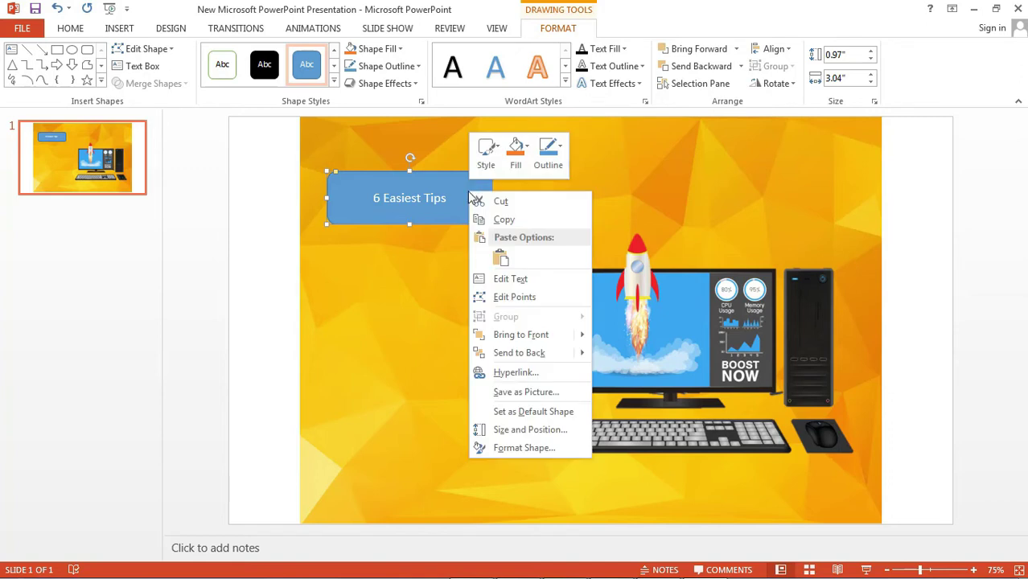
pyautogui.click(519, 446)
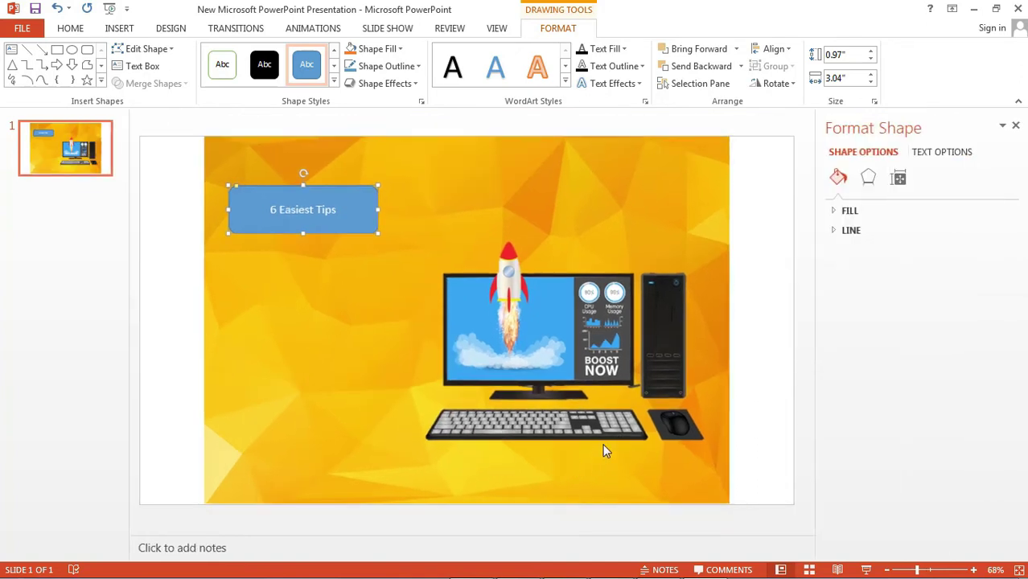
pyautogui.click(837, 213)
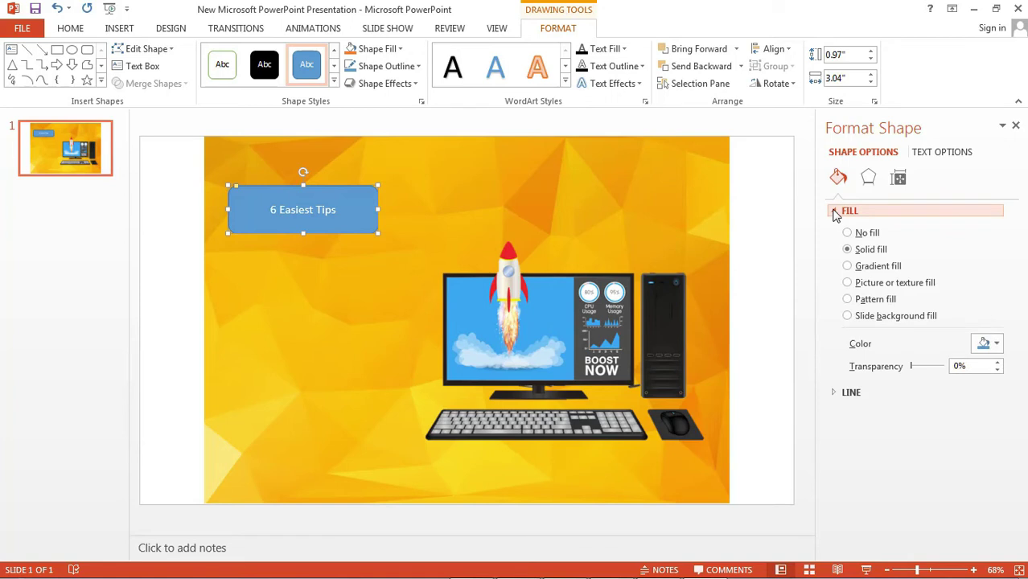
pyautogui.click(995, 344)
# - Fill the label white and select all of its text
pyautogui.click(904, 378)
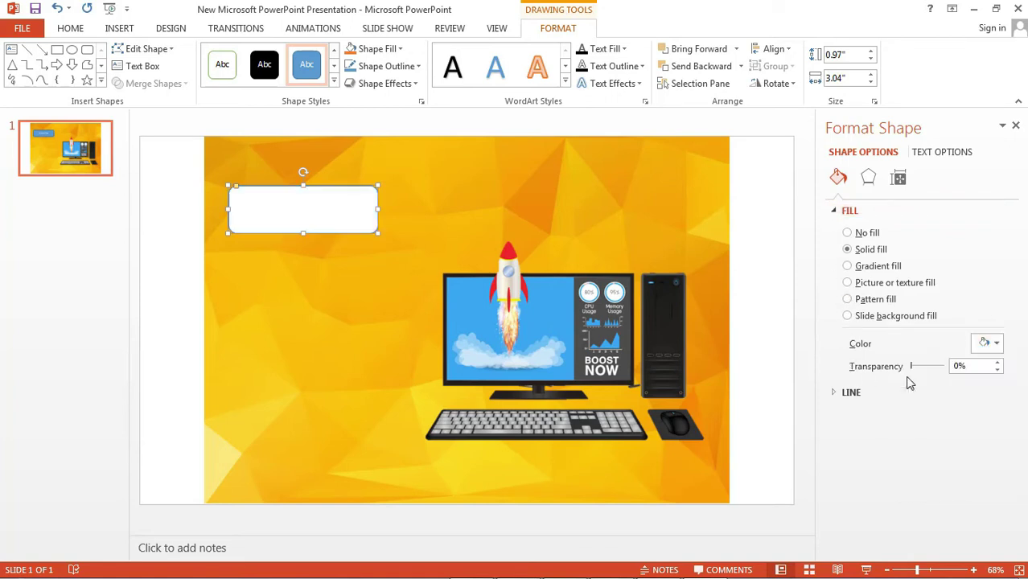
pyautogui.moveTo(276, 210); pyautogui.dragTo(358, 211)
pyautogui.doubleClick(308, 211)
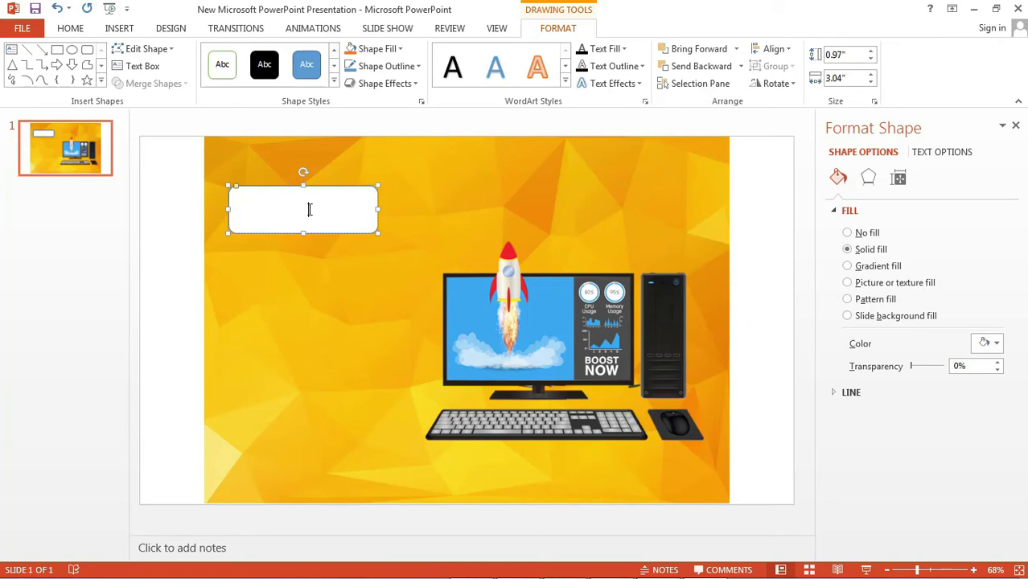
pyautogui.hotkey('ctrl', 'a')
# - Make the '6 Easiest Tips' text black at font size 32
pyautogui.rightClick(316, 218)
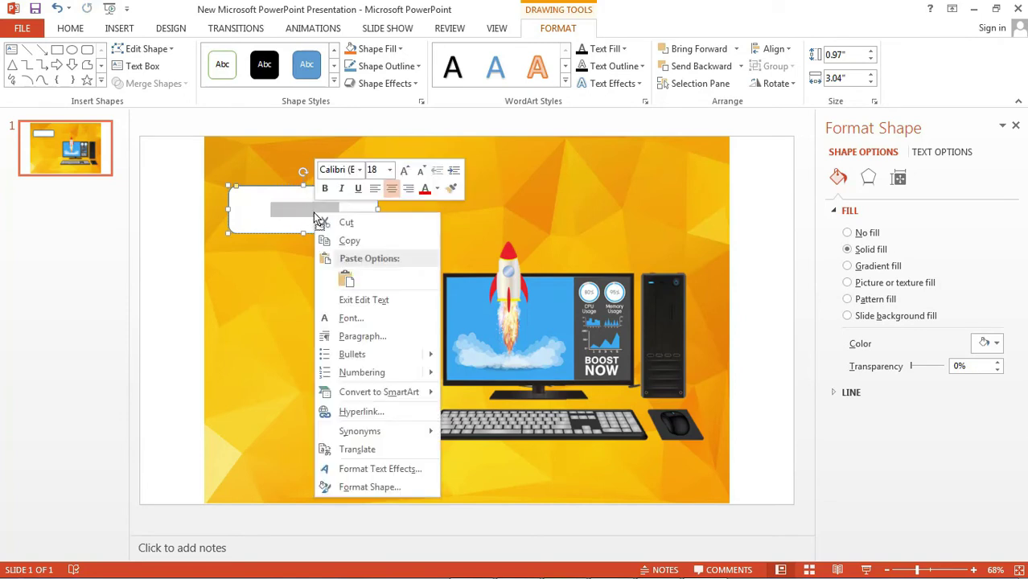
pyautogui.click(422, 194)
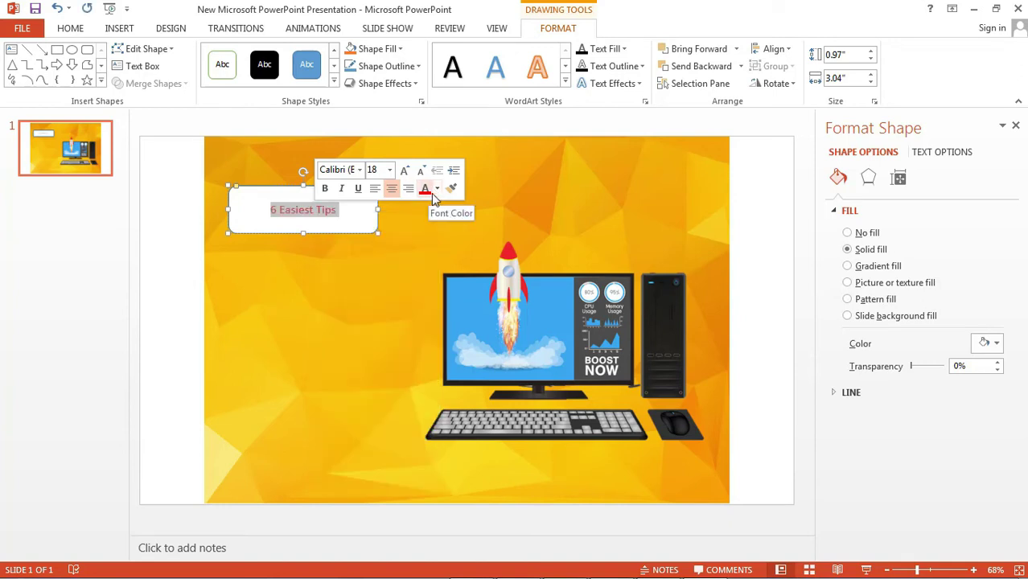
pyautogui.click(437, 189)
pyautogui.click(436, 223)
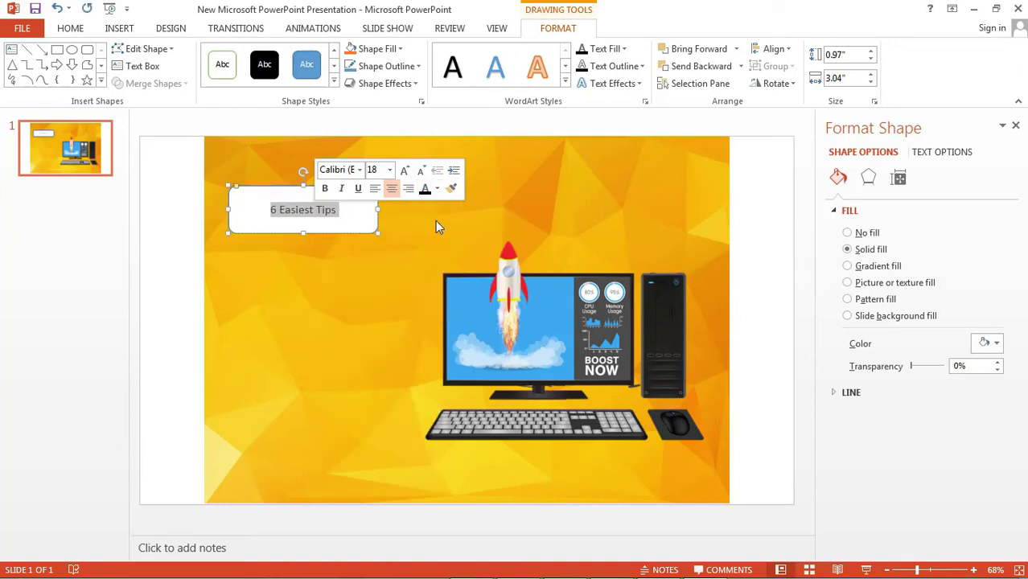
pyautogui.click(389, 170)
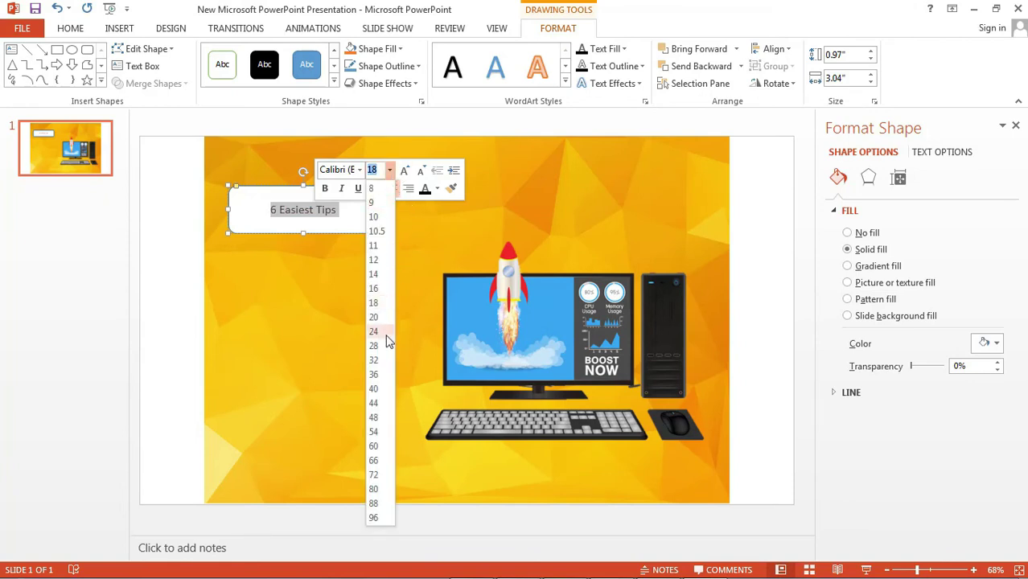
pyautogui.click(380, 359)
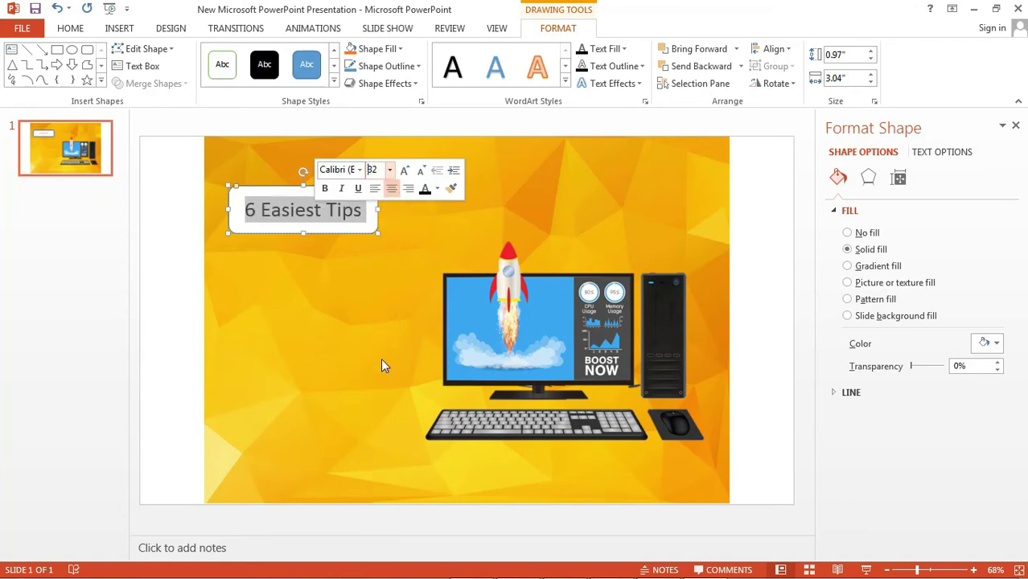
pyautogui.click(360, 249)
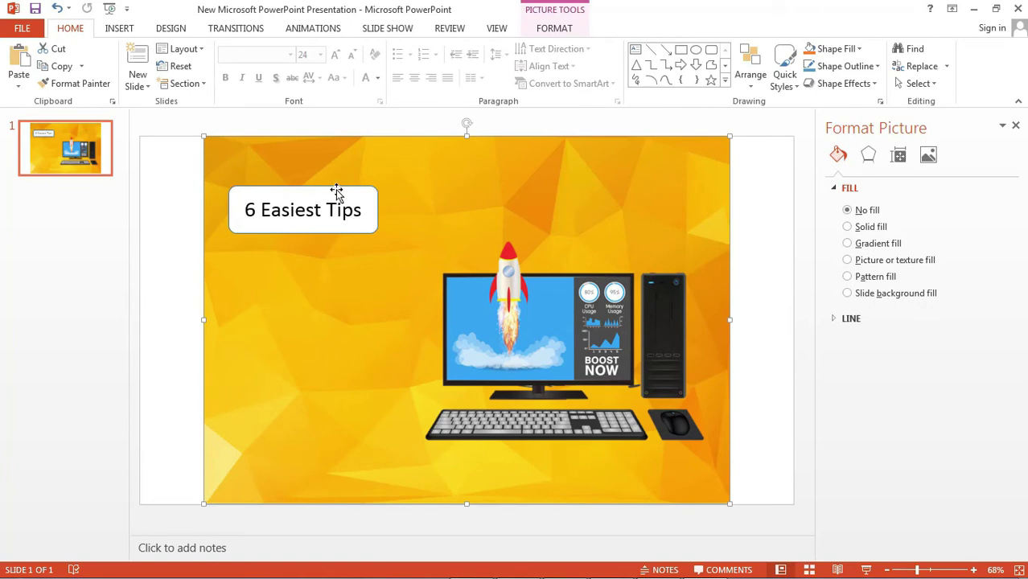
# - Set the white '6 Easiest Tips' label's line to No line, then deselect it to check the result
pyautogui.click(365, 223)
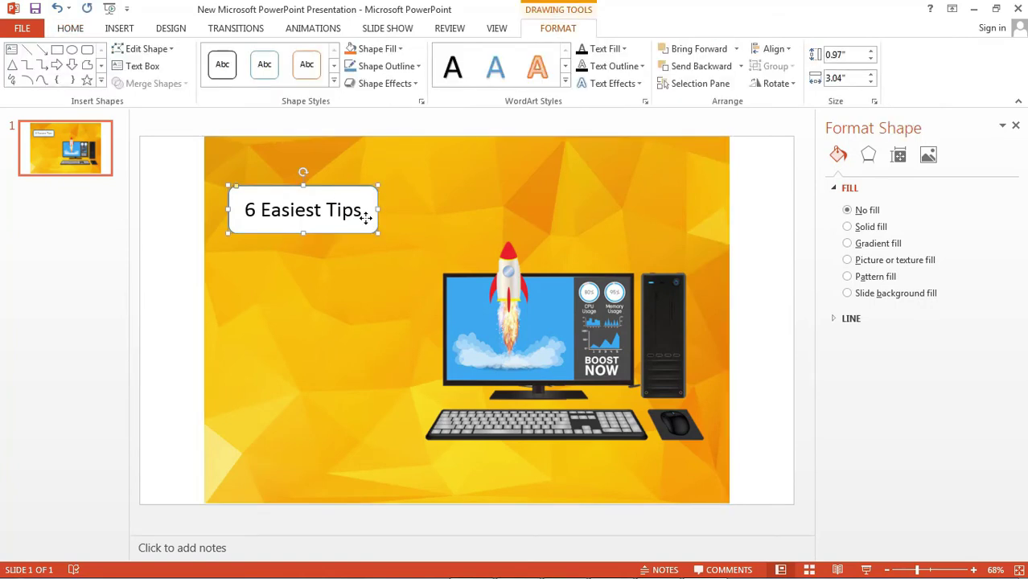
pyautogui.click(847, 250)
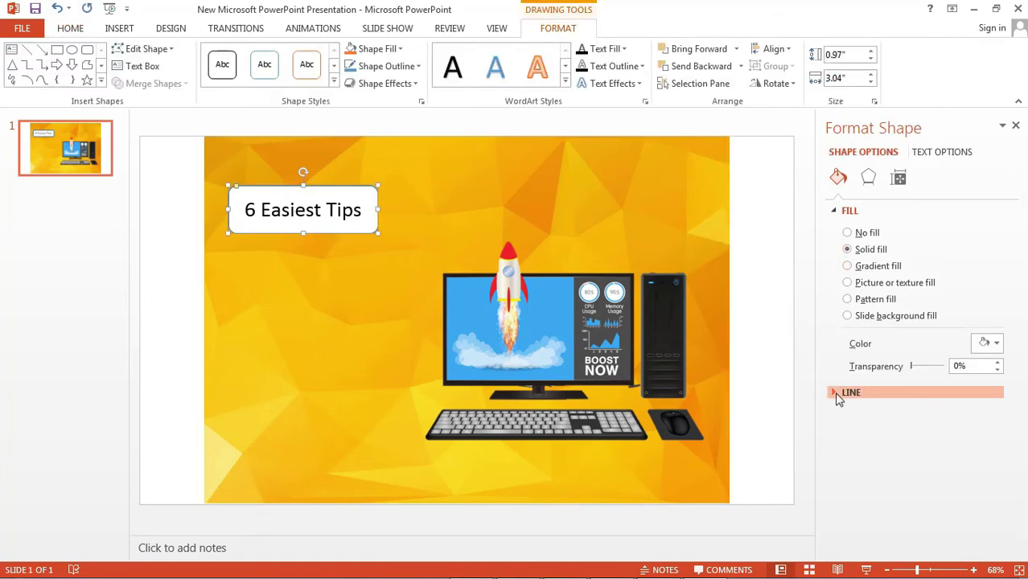
pyautogui.click(841, 395)
pyautogui.click(847, 415)
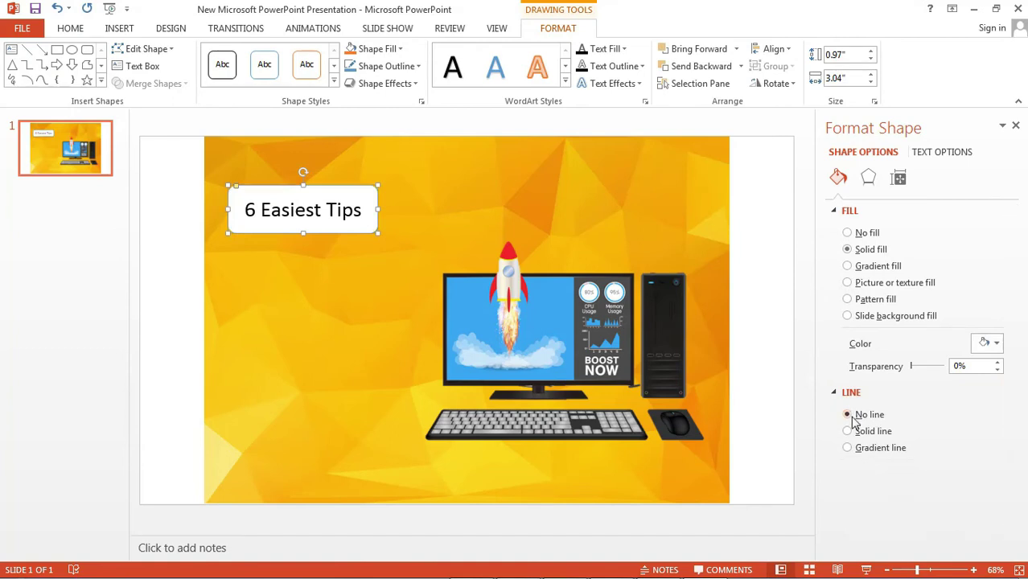
pyautogui.click(354, 282)
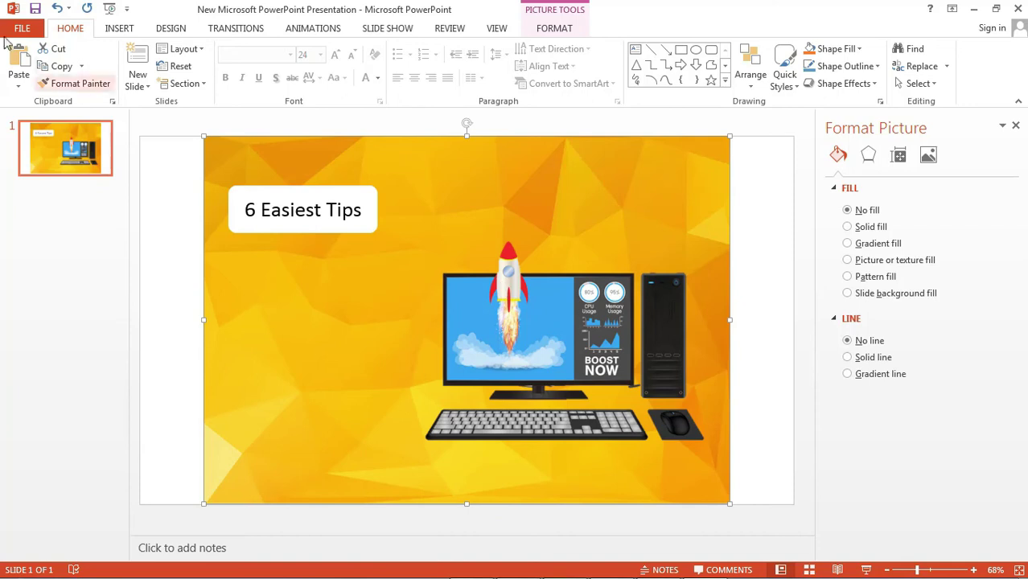
# - Export only the current slide as a JPEG File Interchange Format image named '1p'
pyautogui.click(21, 30)
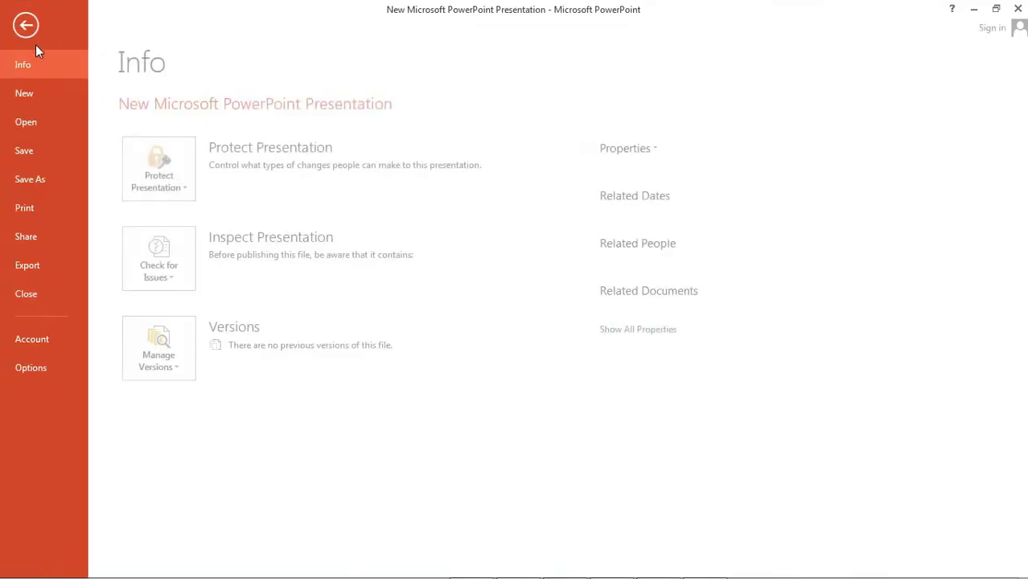
pyautogui.click(54, 266)
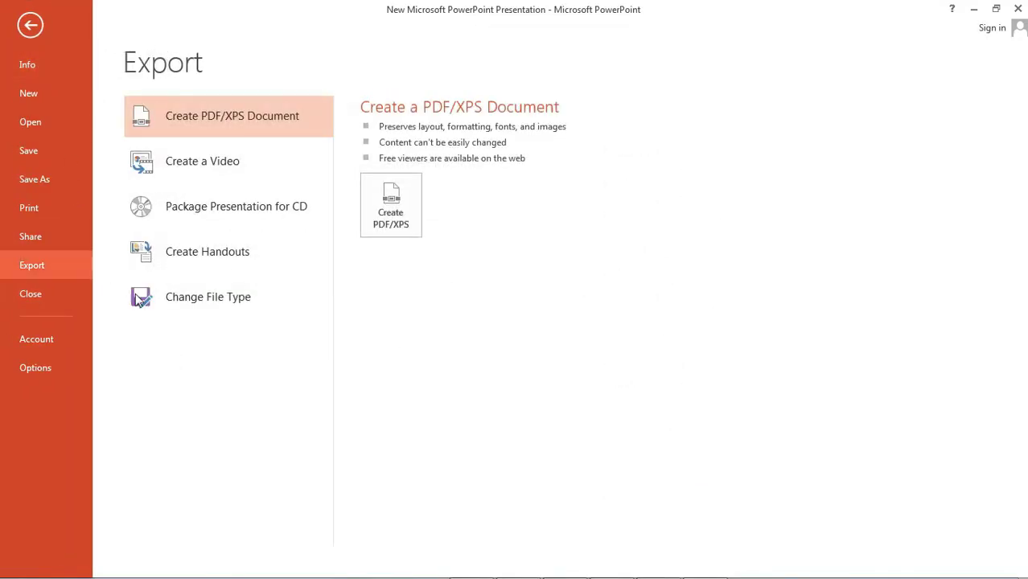
pyautogui.click(211, 312)
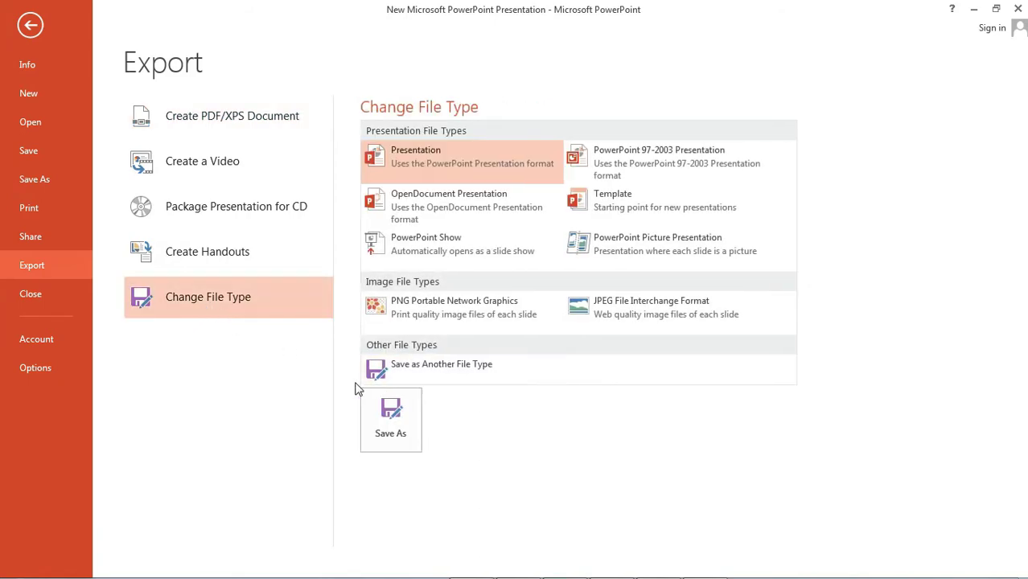
pyautogui.click(665, 320)
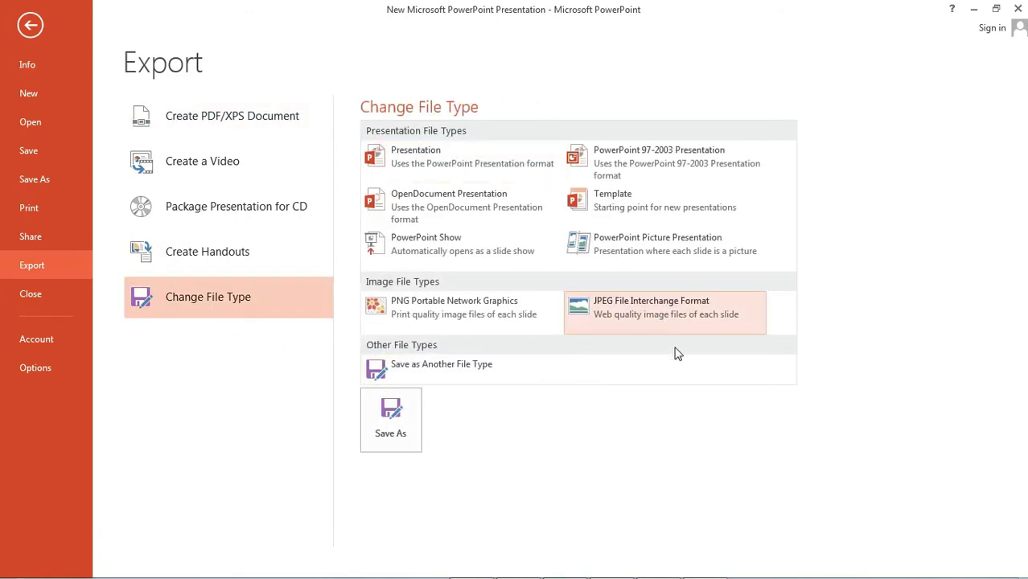
pyautogui.click(390, 418)
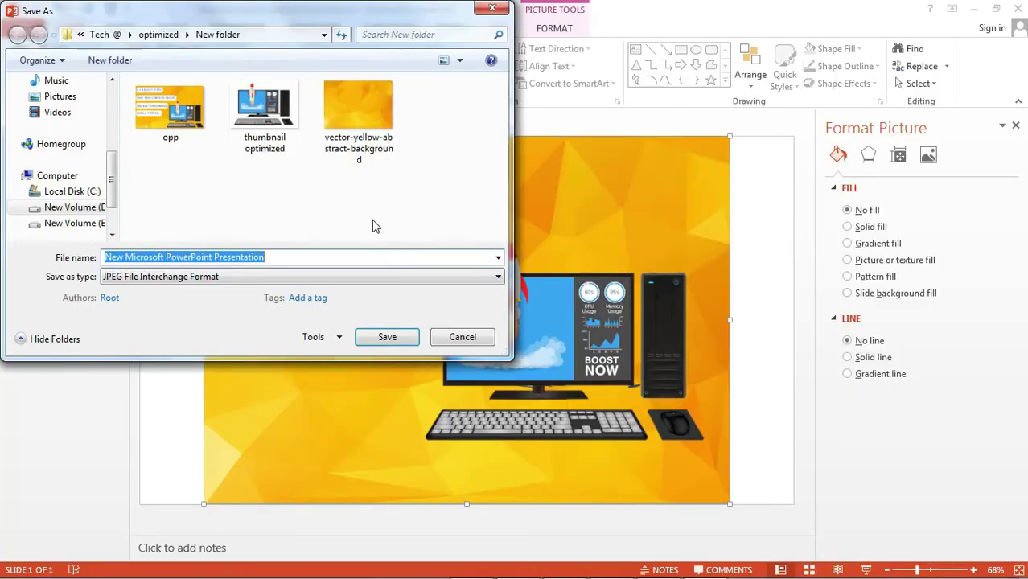
pyautogui.write('1p')
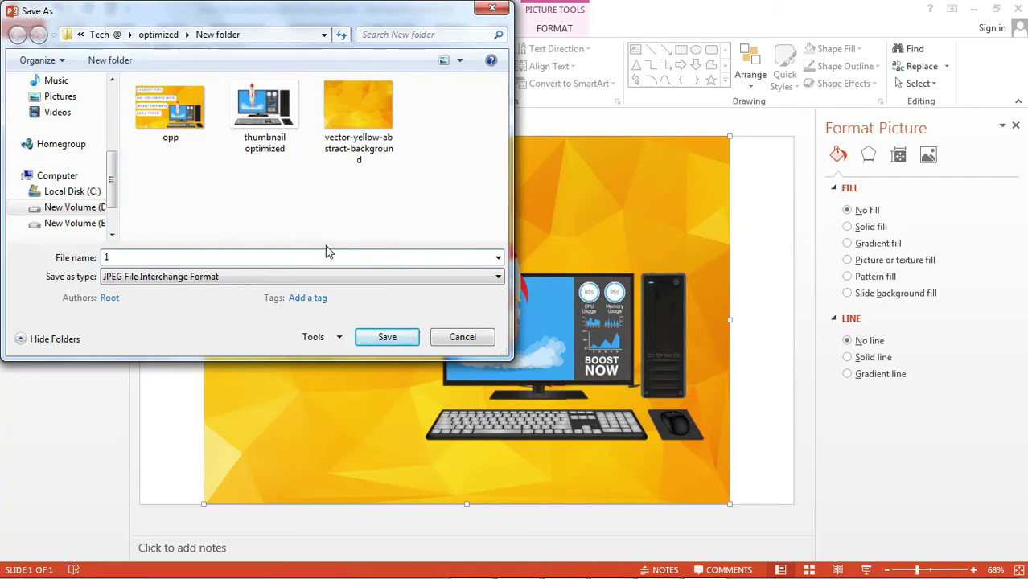
pyautogui.click(378, 337)
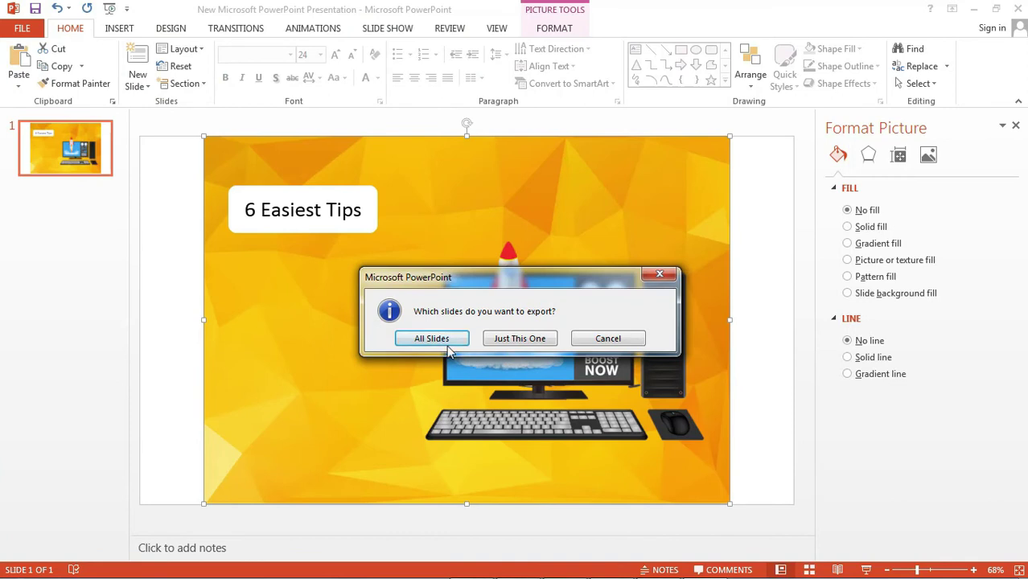
pyautogui.click(520, 338)
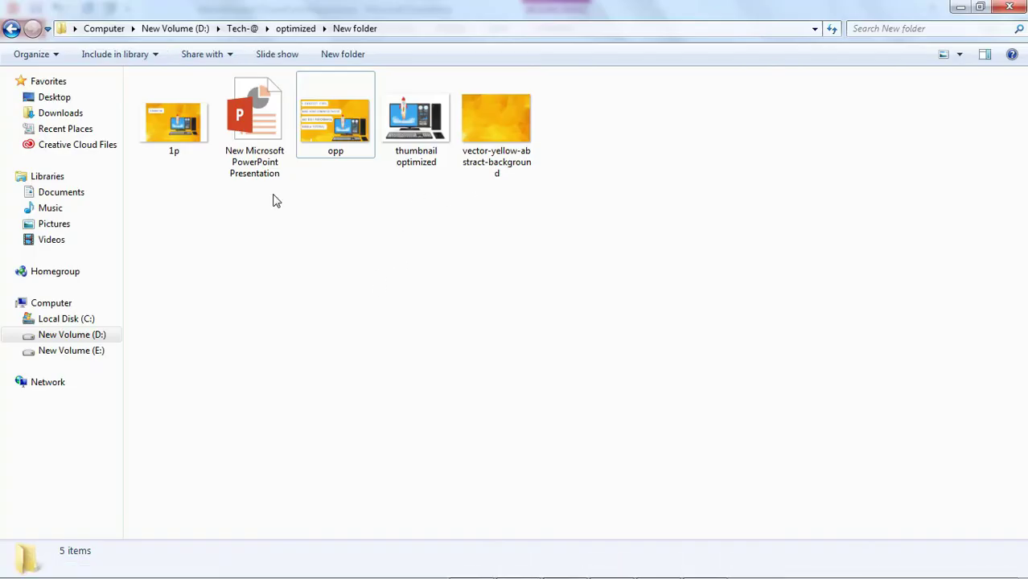
# - Preview the exported 1p JPG in Photo Viewer, close it, and bring up 1p's context menu
pyautogui.doubleClick(172, 151)
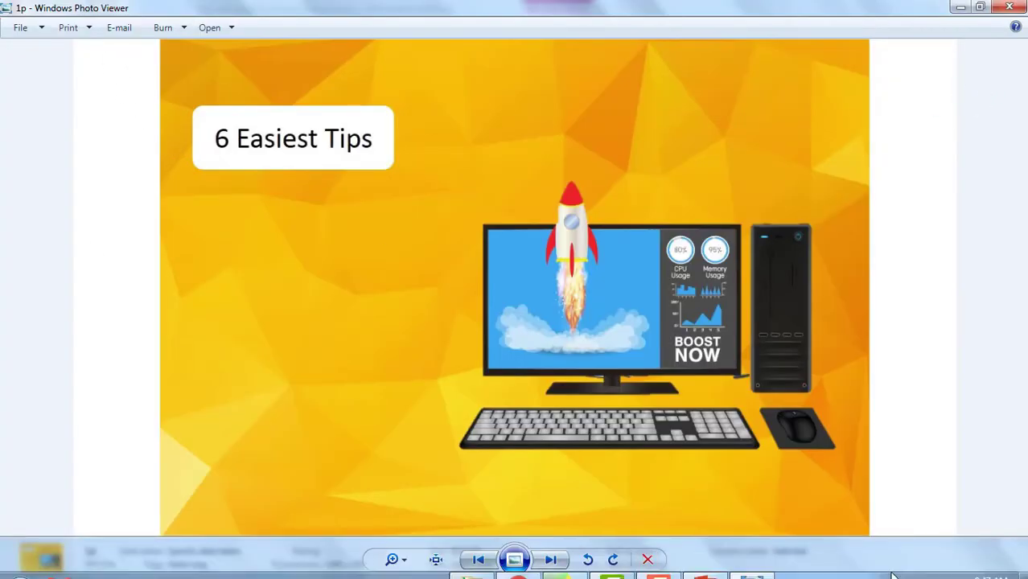
pyautogui.click(1009, 7)
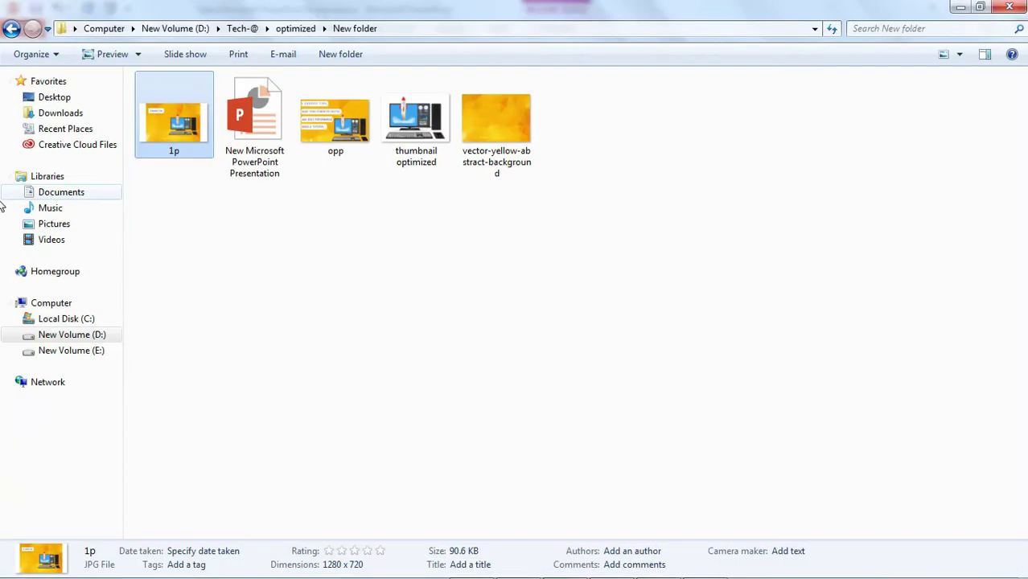
pyautogui.rightClick(170, 119)
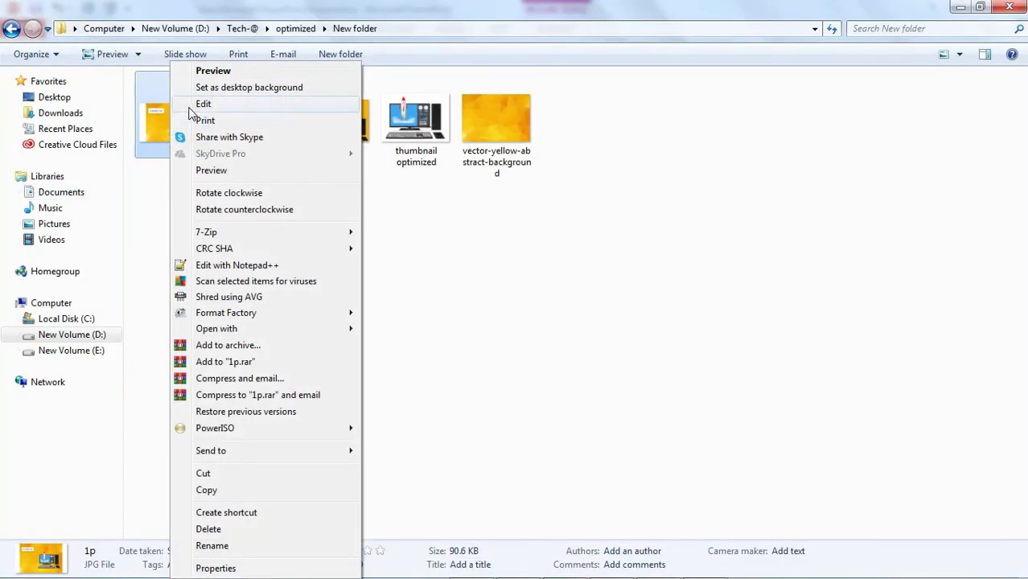
# - Open 1p in Paint, zoom out, and pull the canvas edge in to trim the right white margin
pyautogui.click(197, 105)
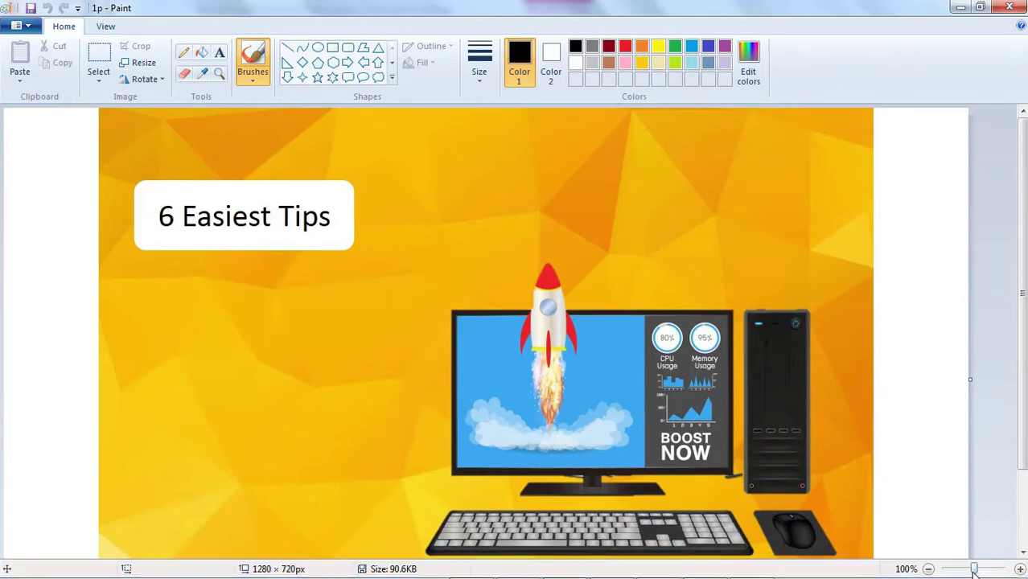
pyautogui.moveTo(974, 568); pyautogui.dragTo(965, 569)
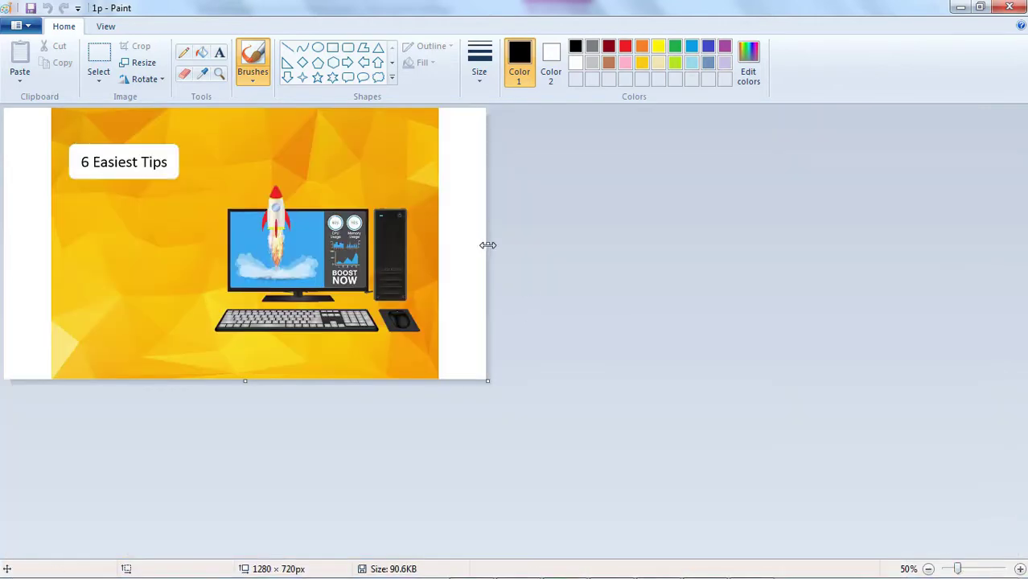
pyautogui.moveTo(487, 243); pyautogui.dragTo(441, 243)
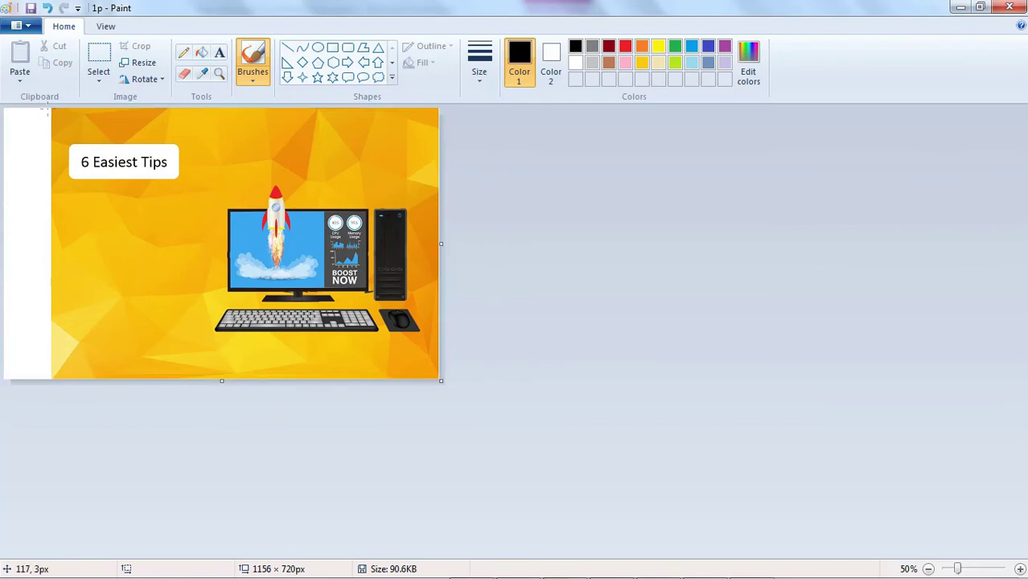
# - Box-select the yellow slide, shift it flush left, and crop the image to 1029 × 719
pyautogui.click(97, 63)
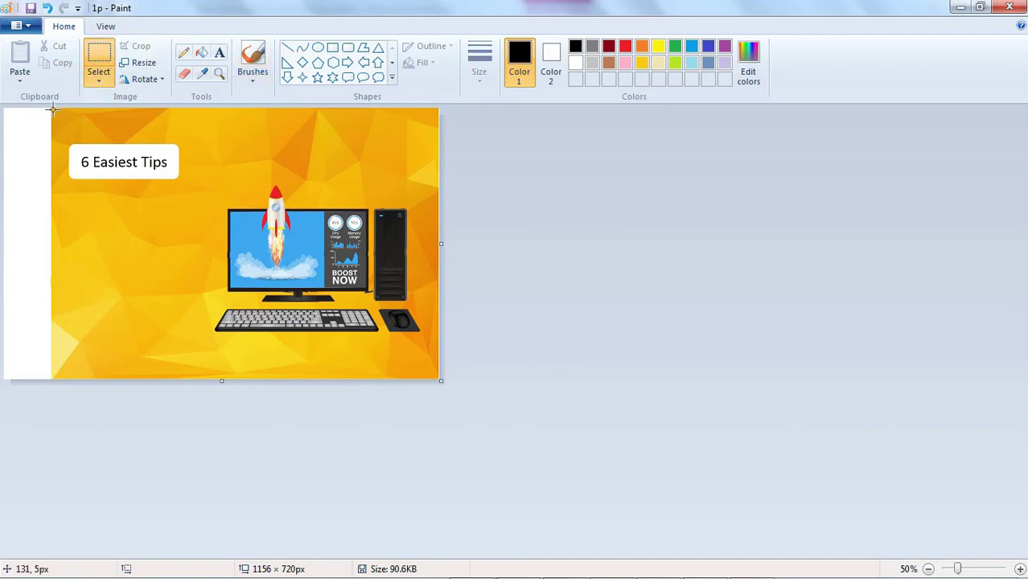
pyautogui.moveTo(50, 108); pyautogui.dragTo(439, 379)
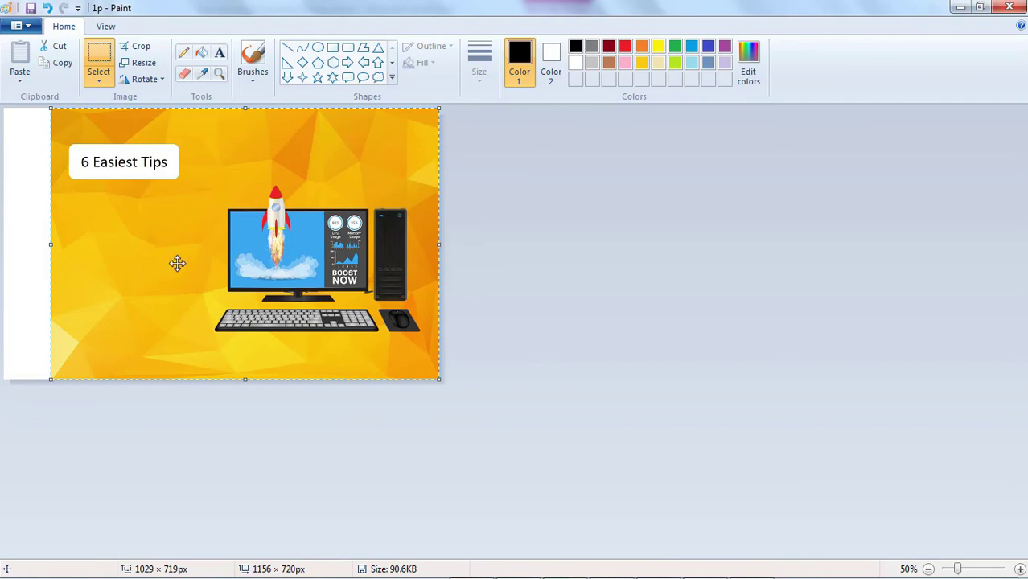
pyautogui.moveTo(247, 223); pyautogui.dragTo(197, 224)
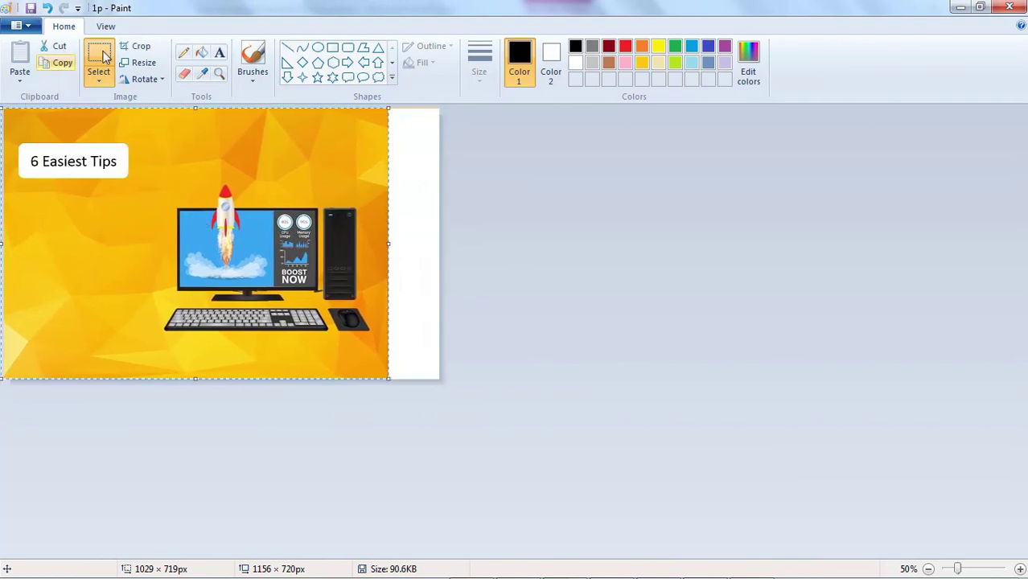
pyautogui.click(136, 46)
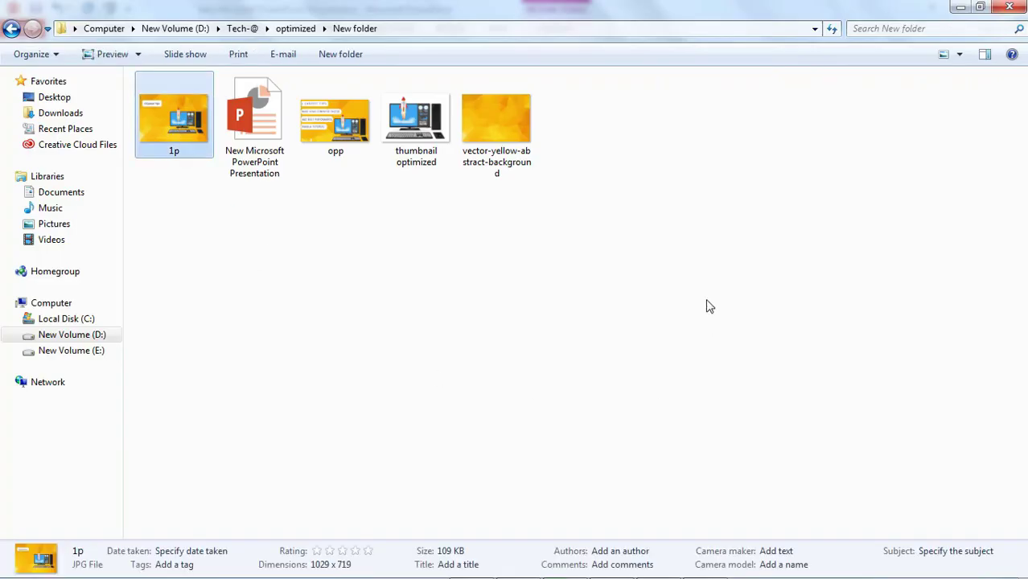
# - Preview the cropped 1p image in Photo Viewer, close it, and return to PowerPoint
pyautogui.press('Return')
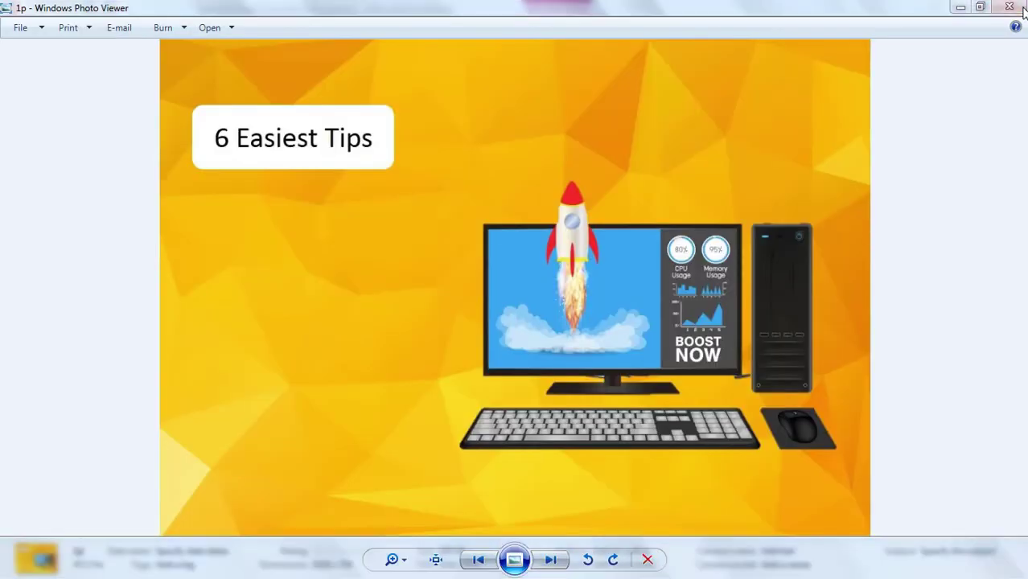
pyautogui.click(1009, 7)
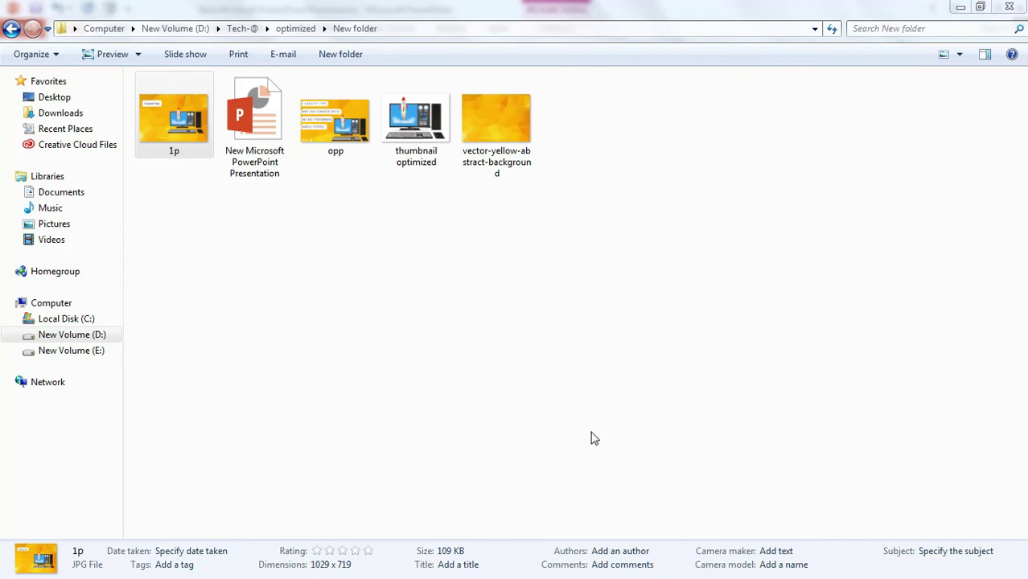
pyautogui.press('super')
pyautogui.click(700, 565)
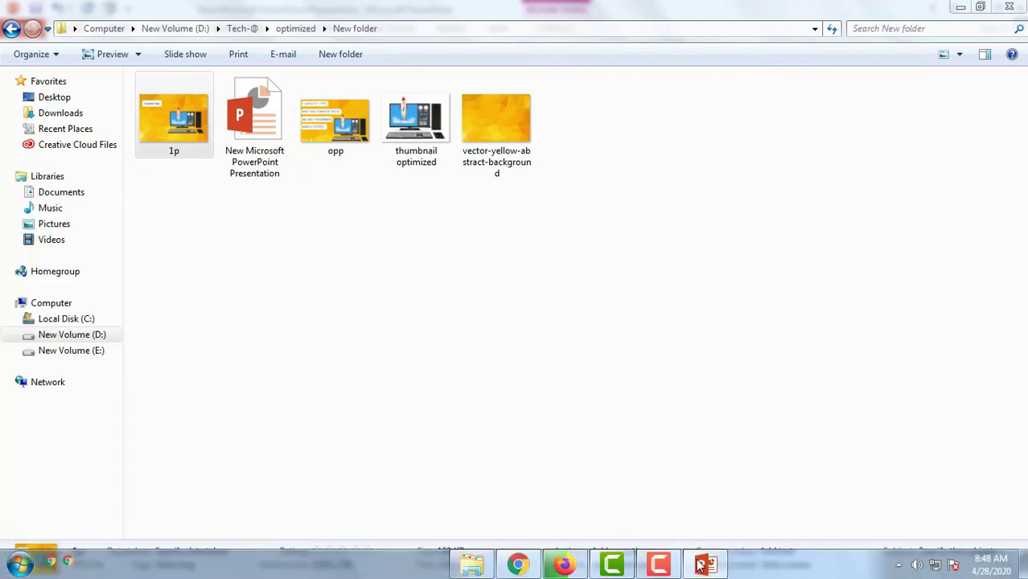
pyautogui.moveTo(730, 319); pyautogui.dragTo(793, 320)
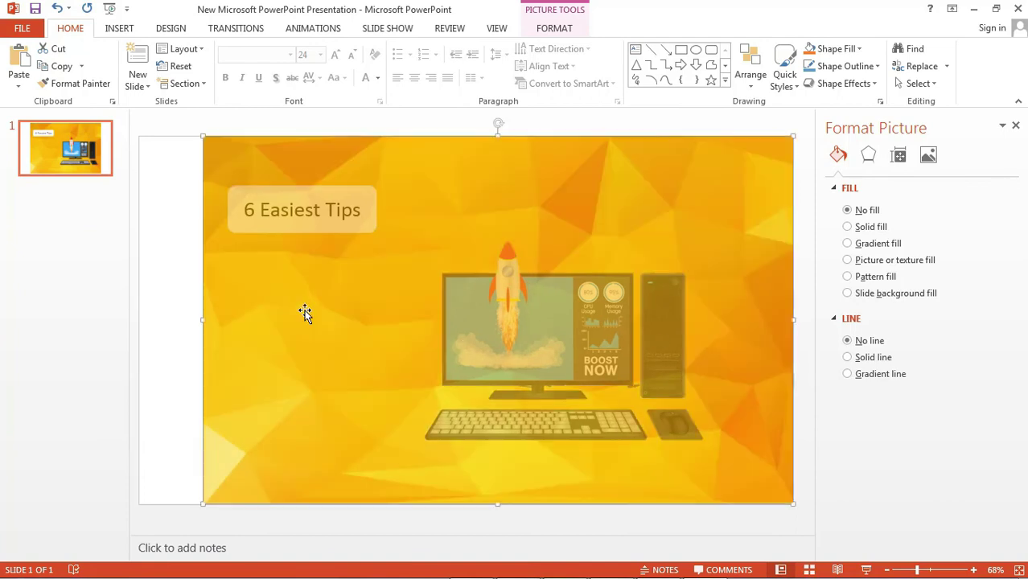
pyautogui.moveTo(205, 320); pyautogui.dragTo(139, 319)
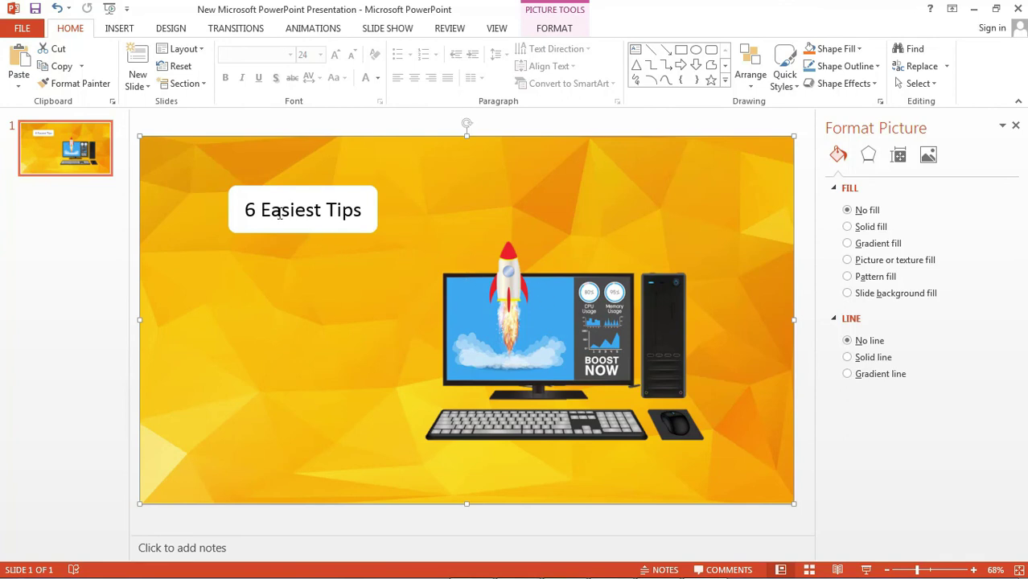
pyautogui.moveTo(140, 320); pyautogui.dragTo(227, 320)
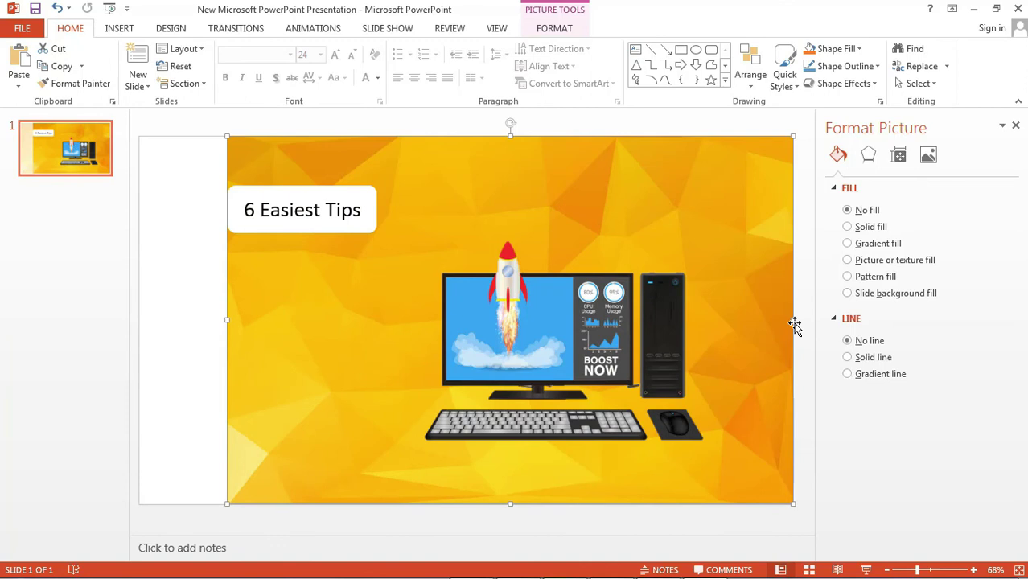
pyautogui.moveTo(794, 321); pyautogui.dragTo(761, 320)
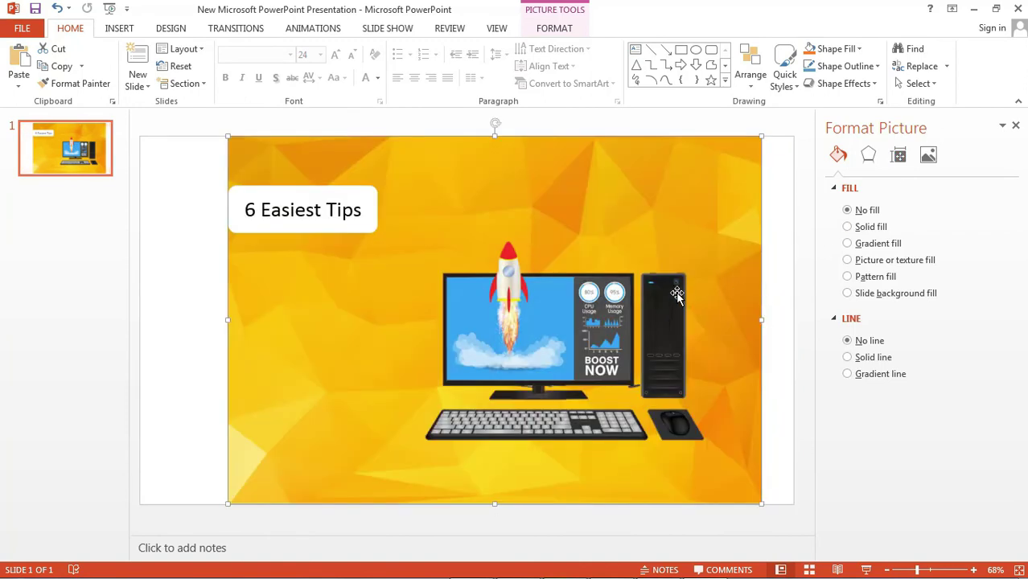
pyautogui.moveTo(679, 296); pyautogui.dragTo(592, 338)
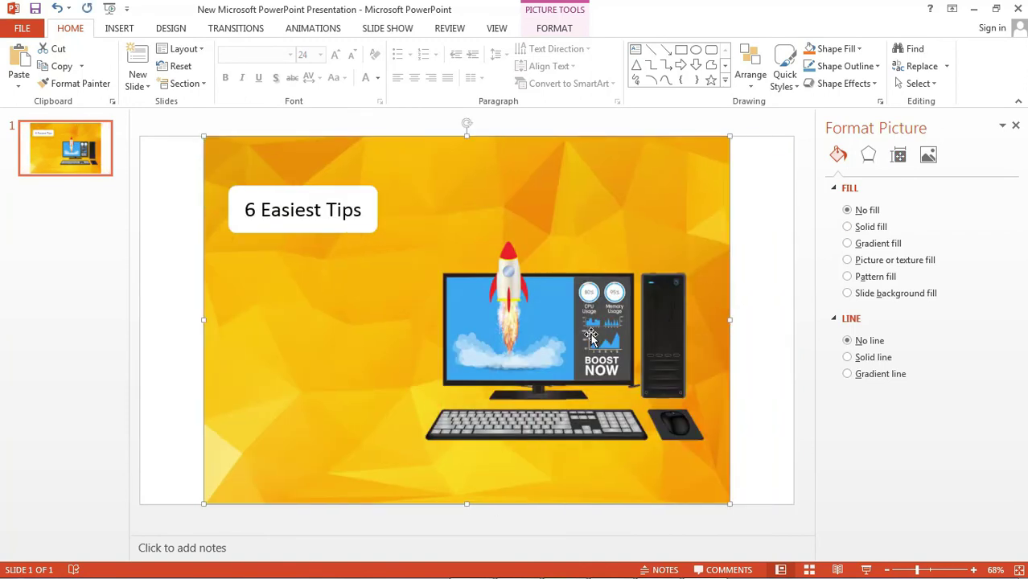